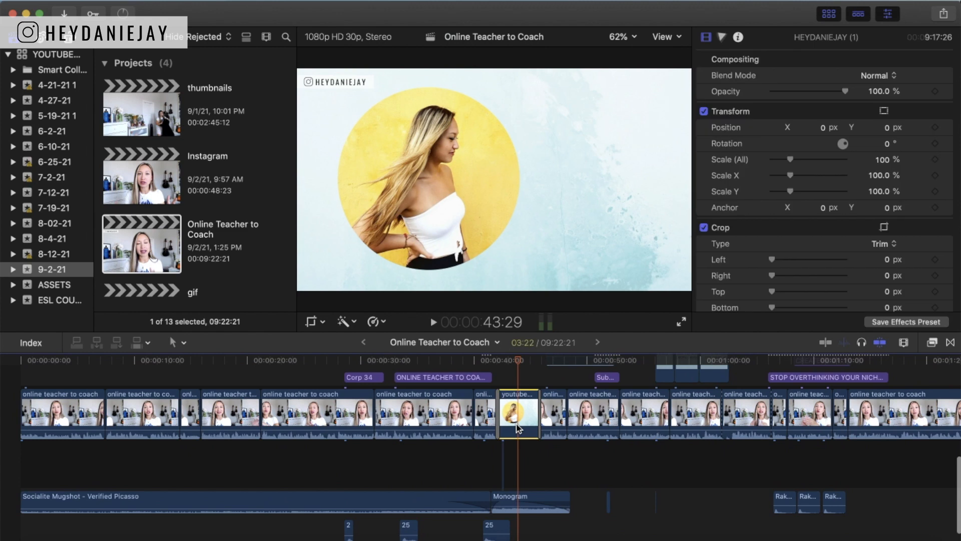
pyautogui.scroll(3, 515, 427)
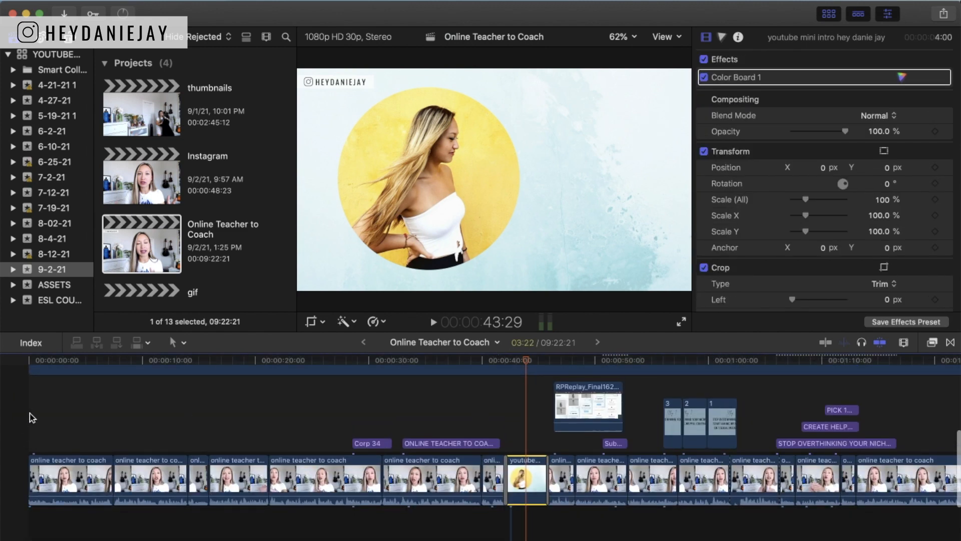
pyautogui.moveTo(26, 427); pyautogui.dragTo(521, 510)
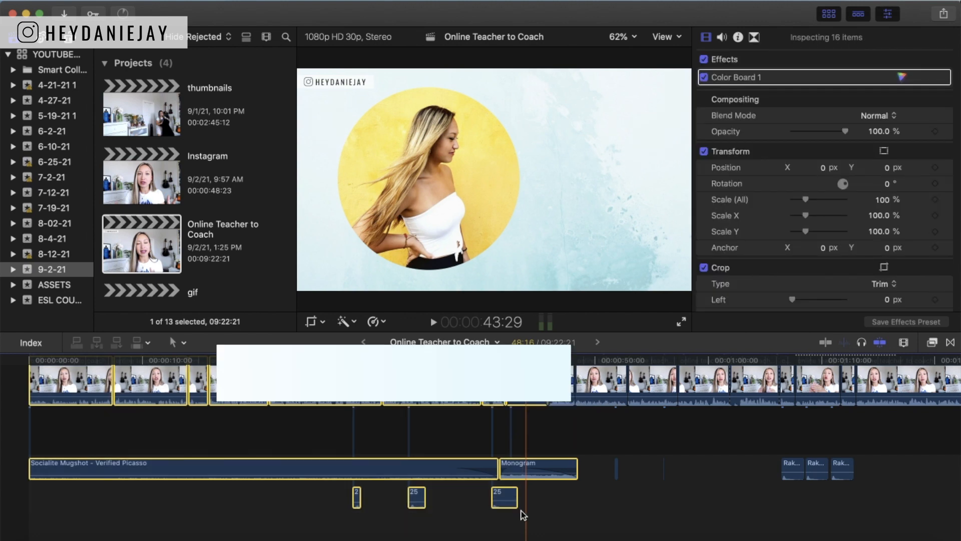
pyautogui.scroll(5, 522, 514)
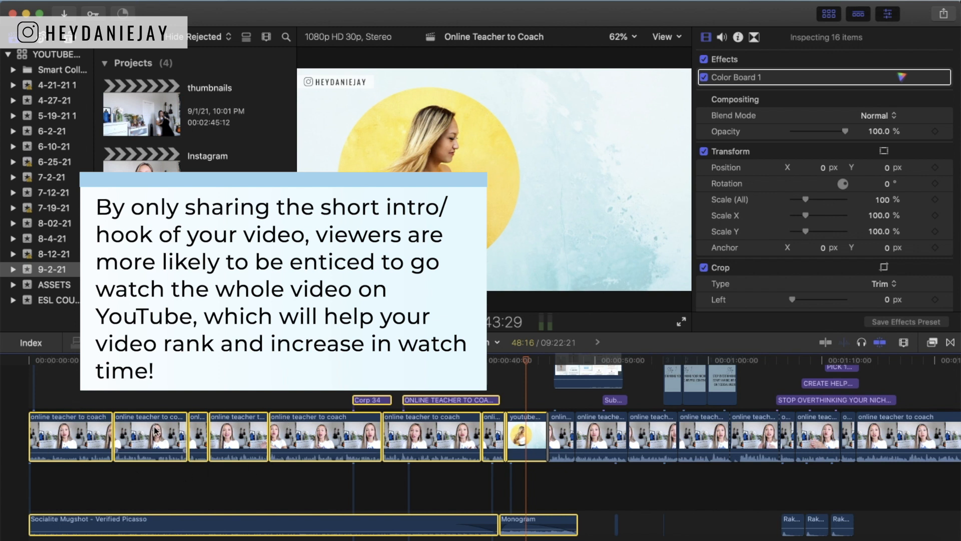
pyautogui.click(238, 396)
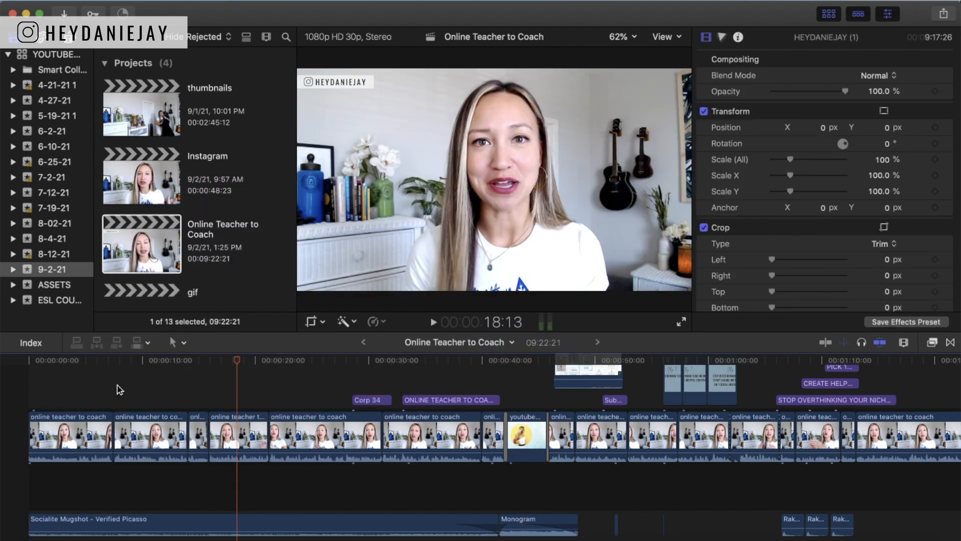
# Step: Copy the opening clips through the logo intro with their titles and audio, and create a new 1080p project named "Instagram example"
pyautogui.moveTo(40, 377); pyautogui.dragTo(529, 540)
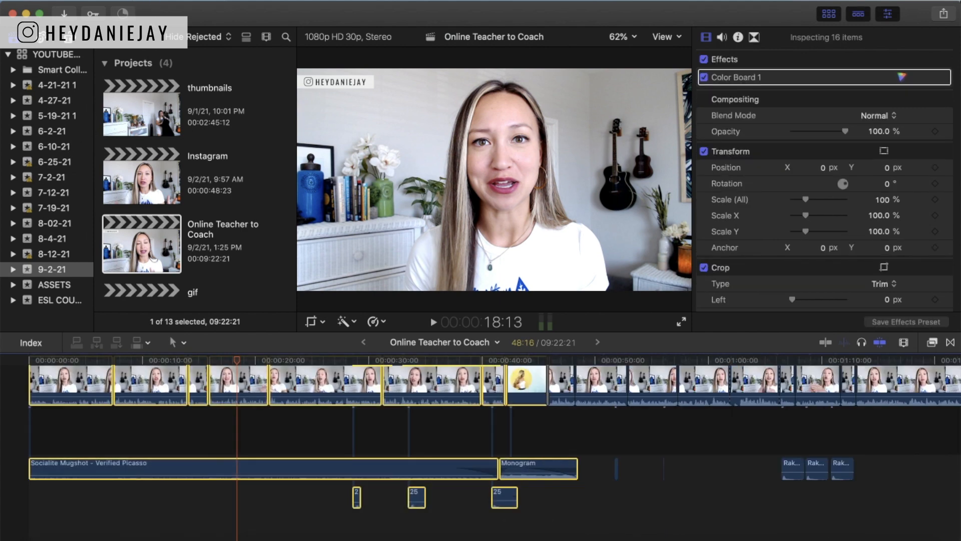
pyautogui.click(113, 1)
pyautogui.moveTo(135, 2)
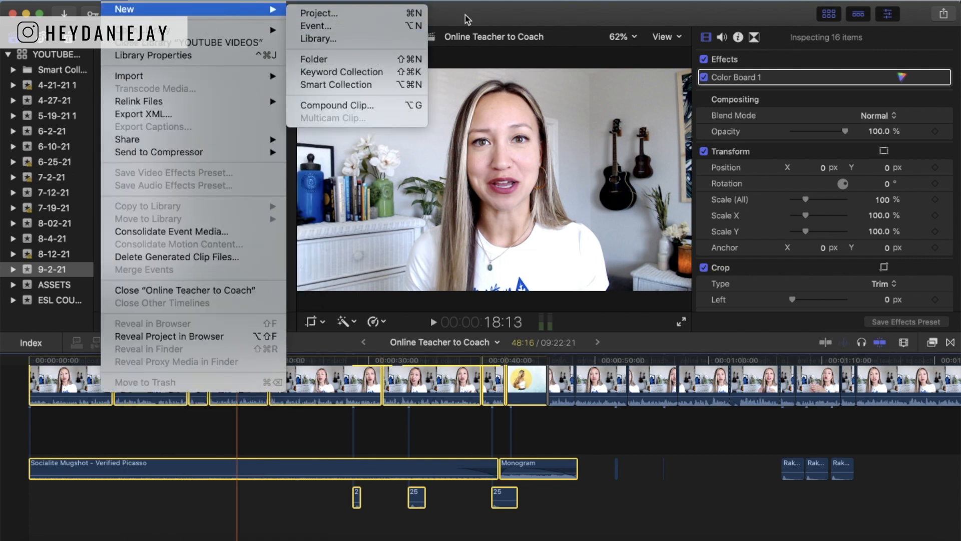
pyautogui.click(398, 13)
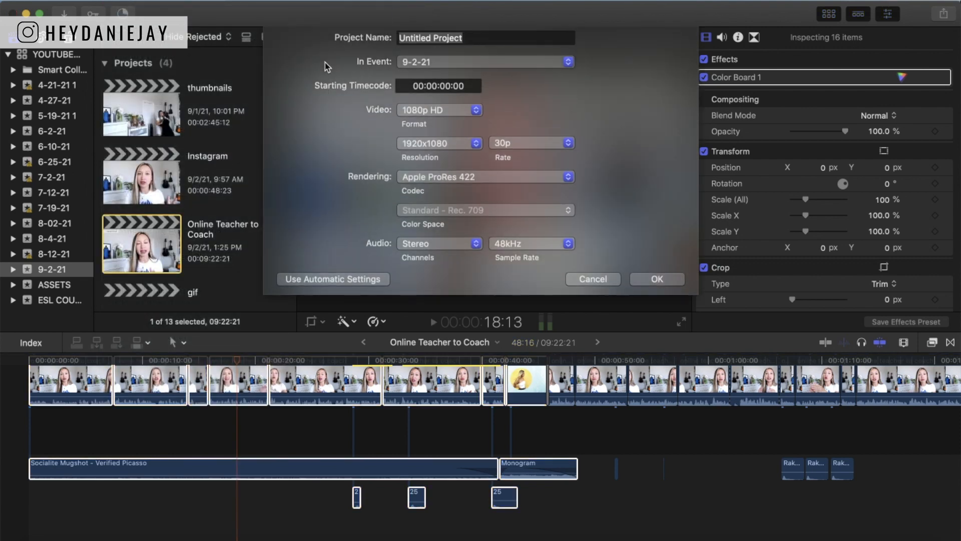
pyautogui.write('Instagram ex')
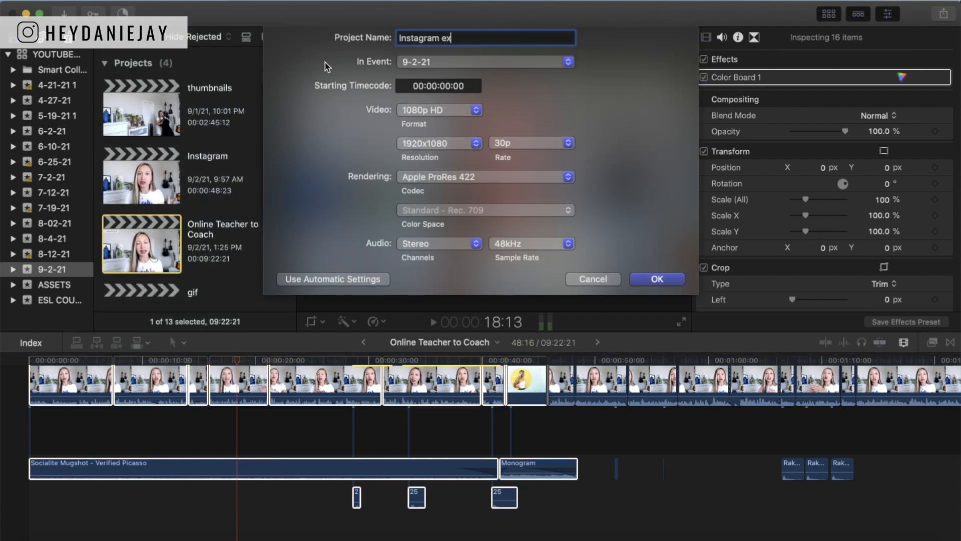
pyautogui.write('ample')
pyautogui.press('Return')
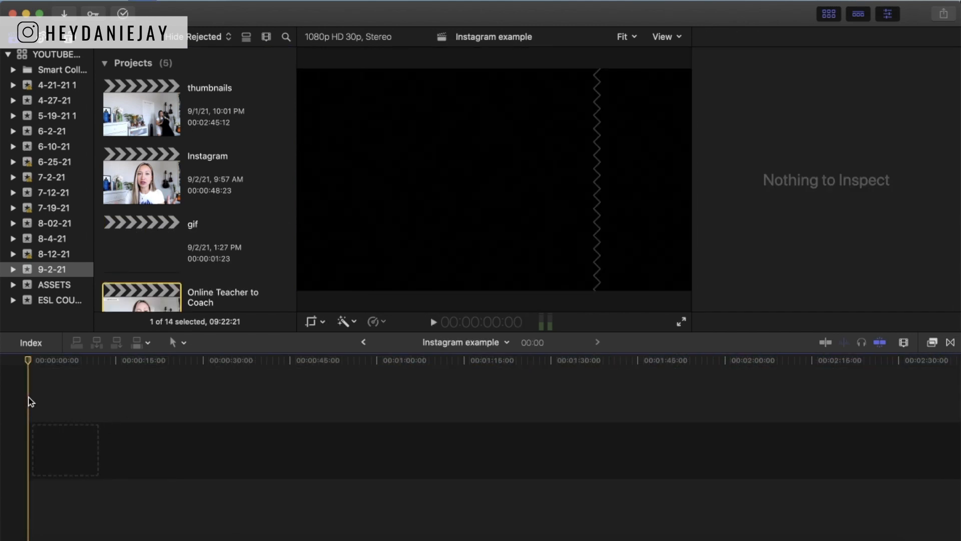
# Step: Paste the copied clips into the empty timeline, and trim the trailing gap and Monogram audio to the end of the logo intro
pyautogui.press('super+v')
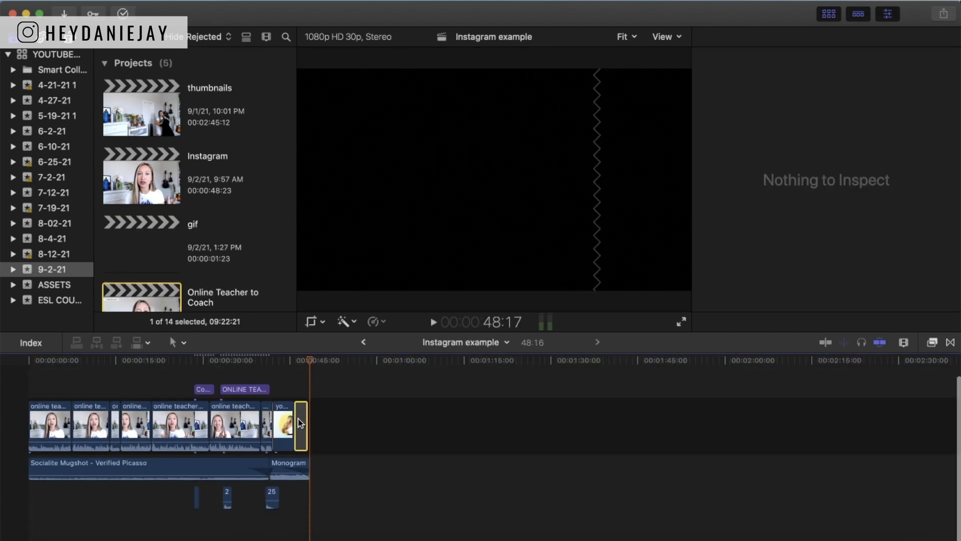
pyautogui.click(292, 362)
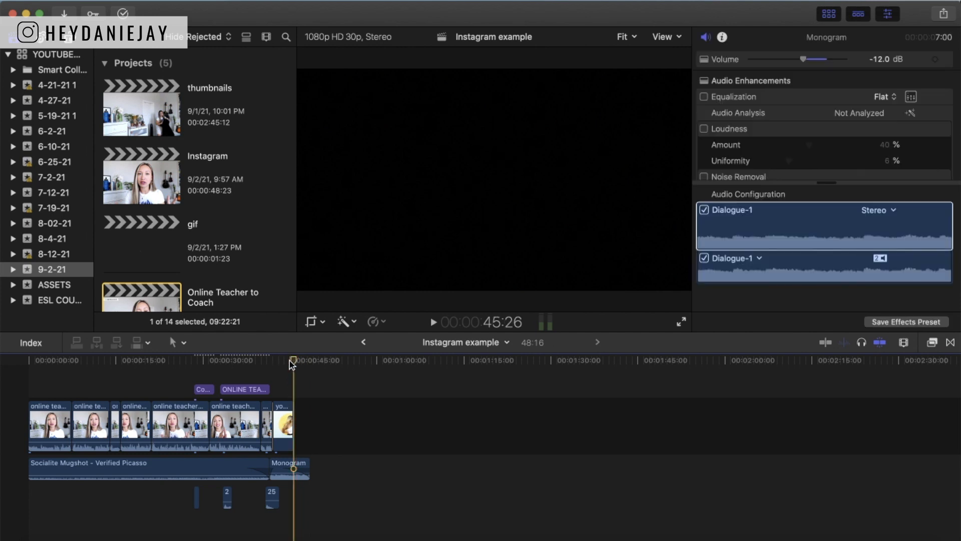
pyautogui.moveTo(290, 361); pyautogui.dragTo(285, 361)
pyautogui.press('super+equal')
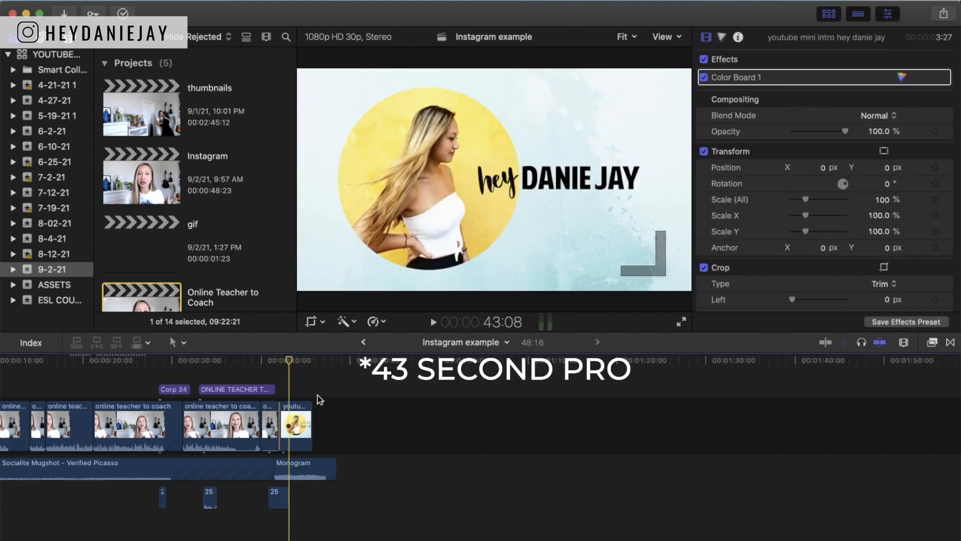
pyautogui.moveTo(350, 462); pyautogui.dragTo(317, 462)
pyautogui.hscroll(-10, 265, 425)
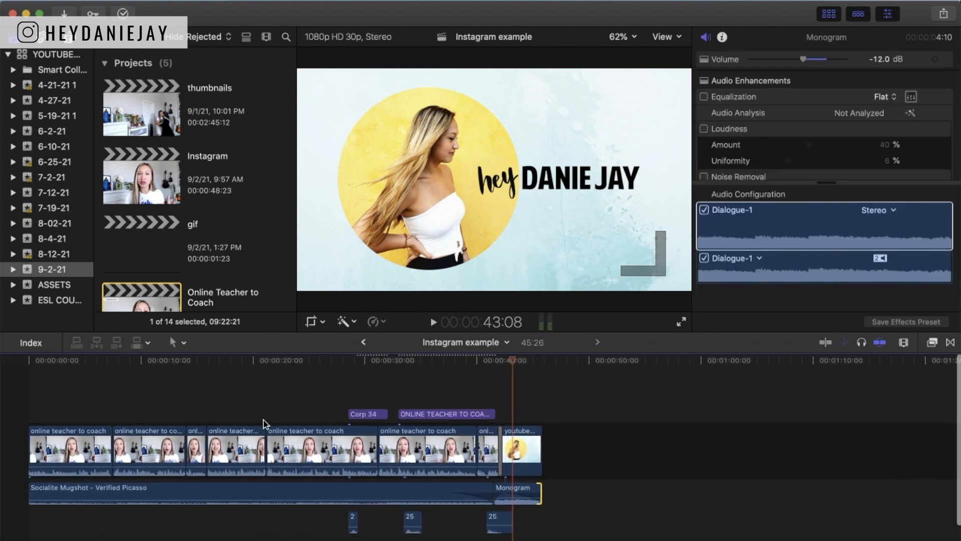
# Step: Share the Instagram example project using the Apple Devices 1080p preset
pyautogui.click(255, 398)
pyautogui.click(118, 1)
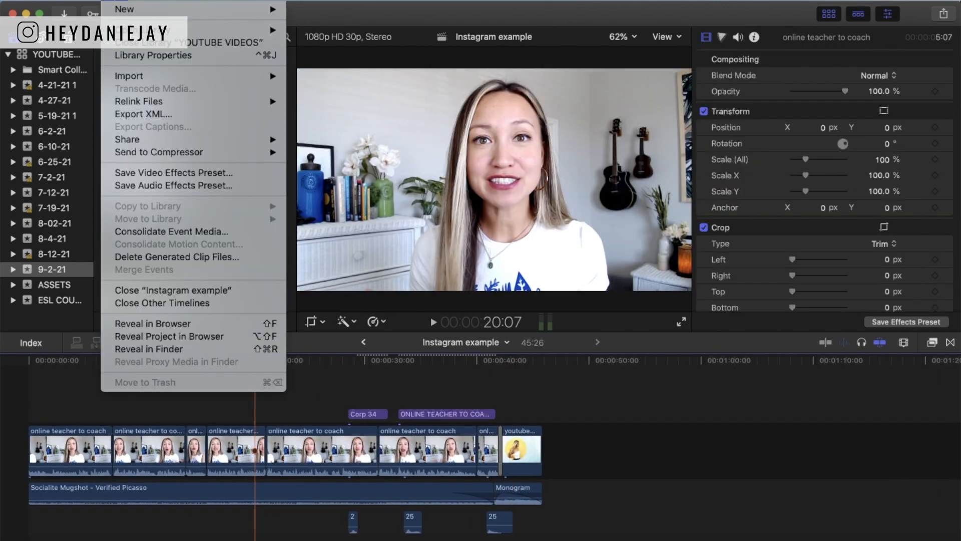
pyautogui.moveTo(158, 143)
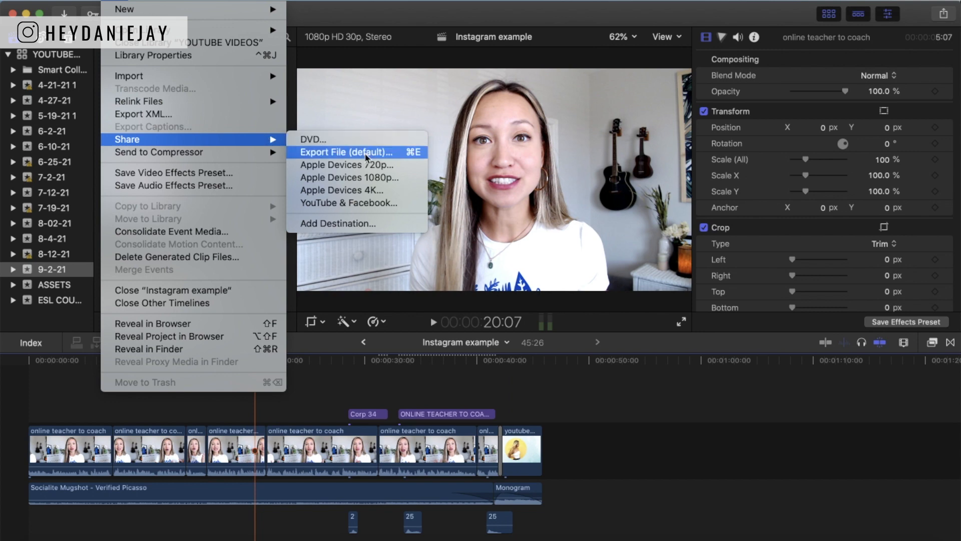
pyautogui.click(368, 178)
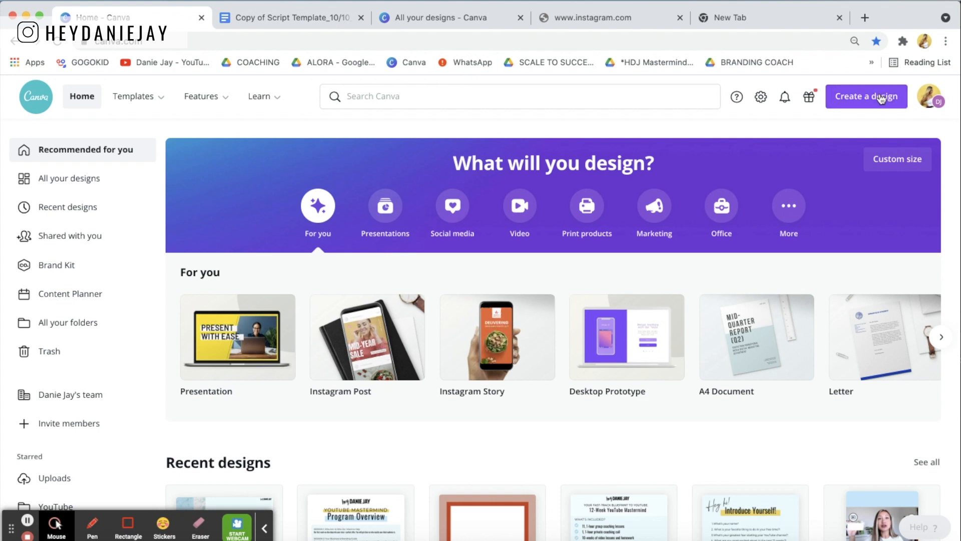
# Step: Switch to Canva and create a new blank Instagram Post design
pyautogui.click(882, 98)
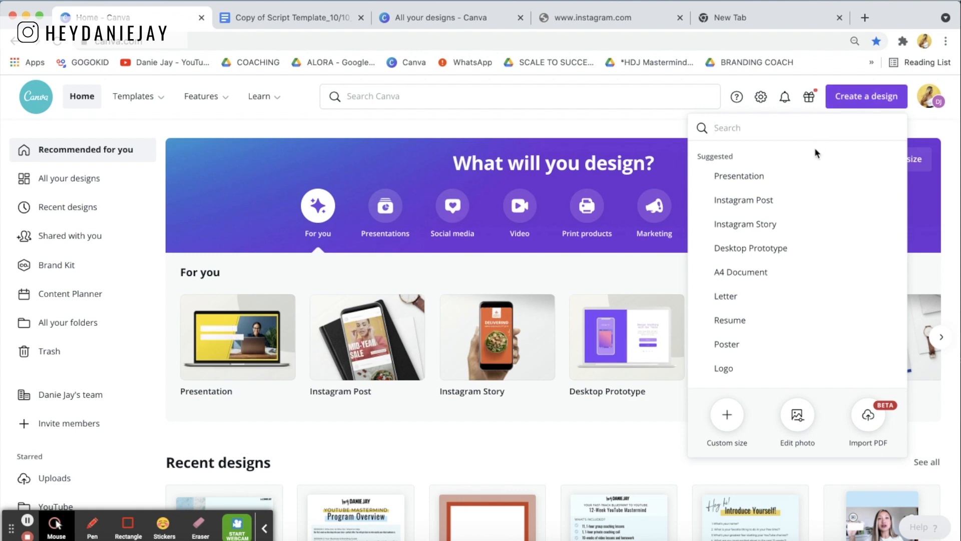
pyautogui.click(869, 100)
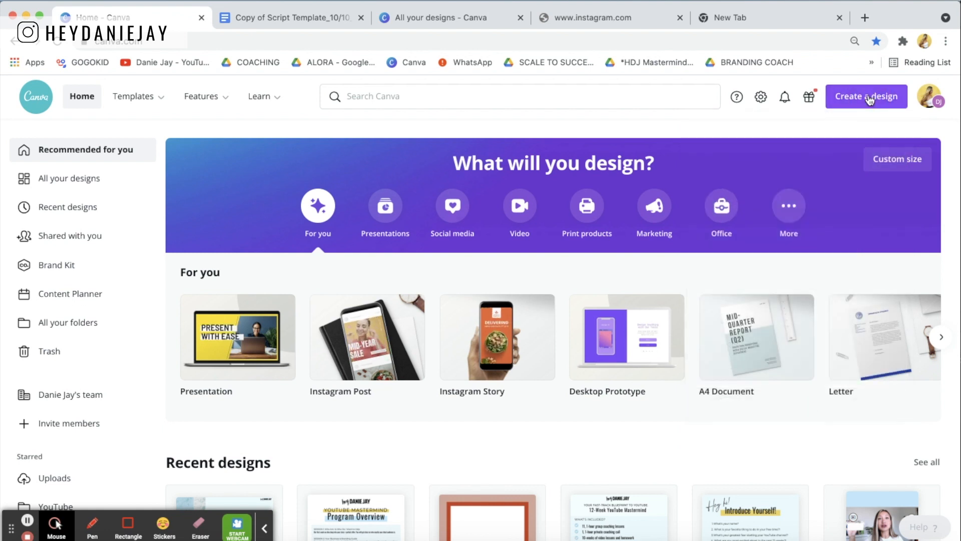
pyautogui.click(870, 100)
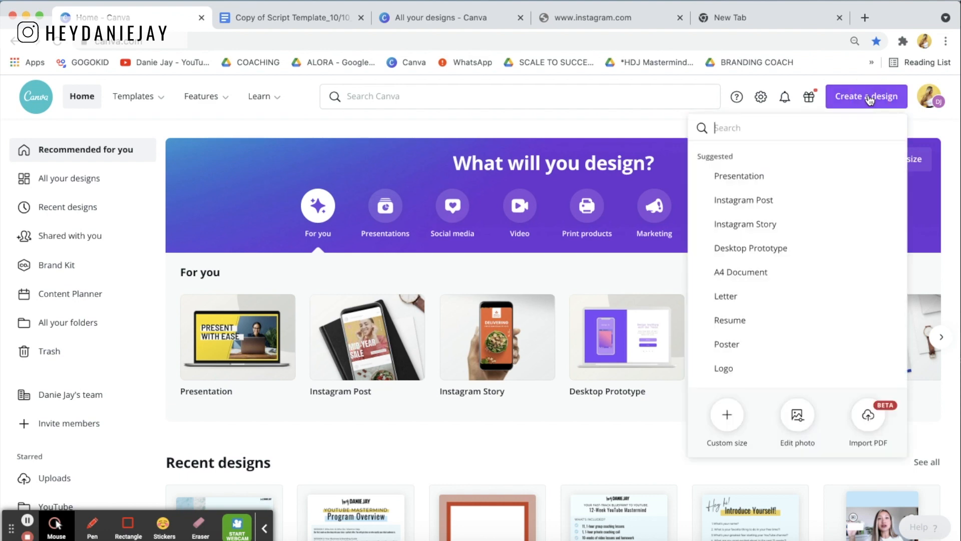
pyautogui.click(758, 201)
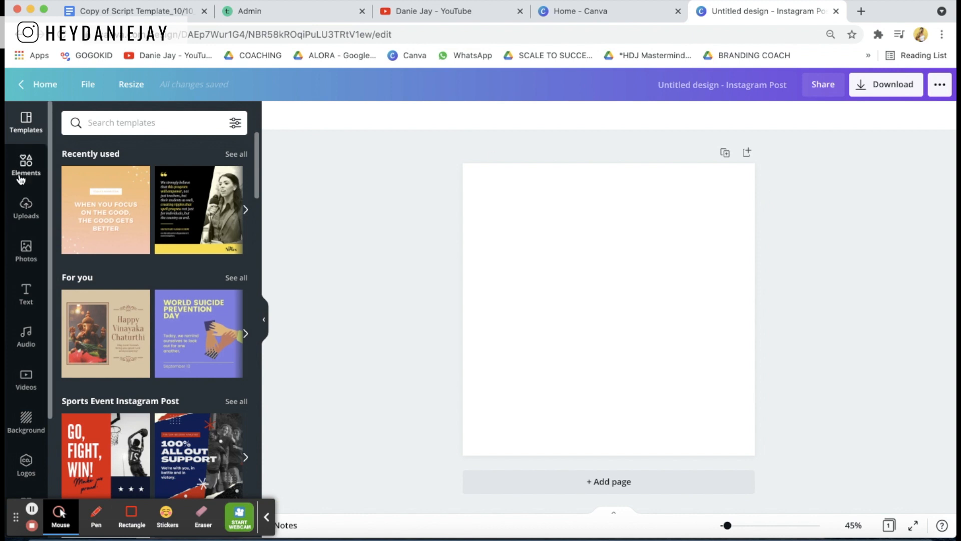
# Step: Upload "Instagram example.mp4" from the Samsung_T5 drive to the design's uploaded videos
pyautogui.click(26, 215)
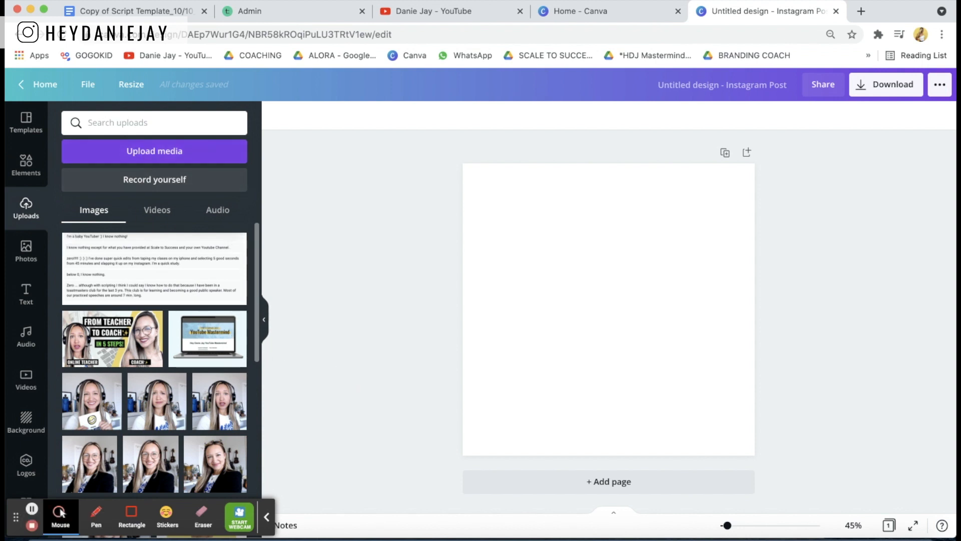
pyautogui.click(154, 151)
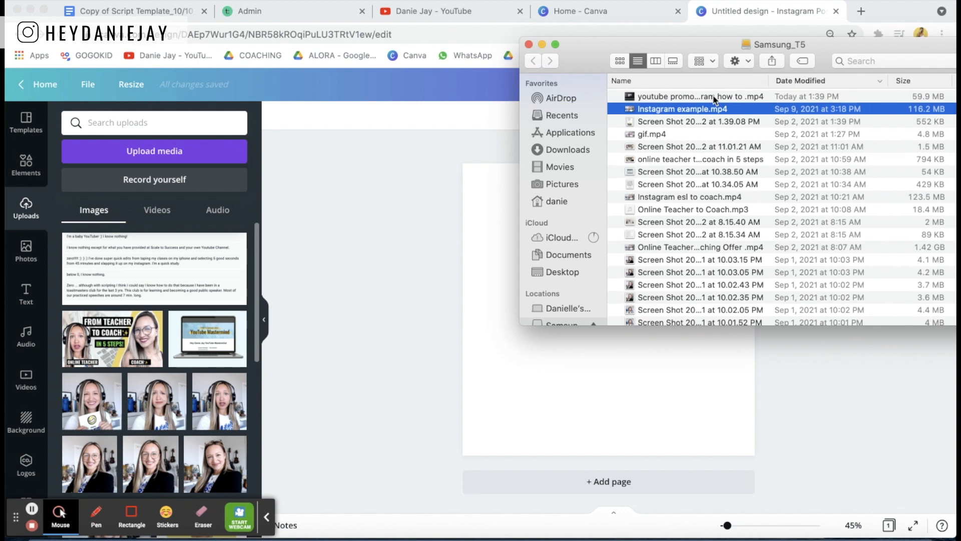
pyautogui.moveTo(706, 110); pyautogui.dragTo(220, 323)
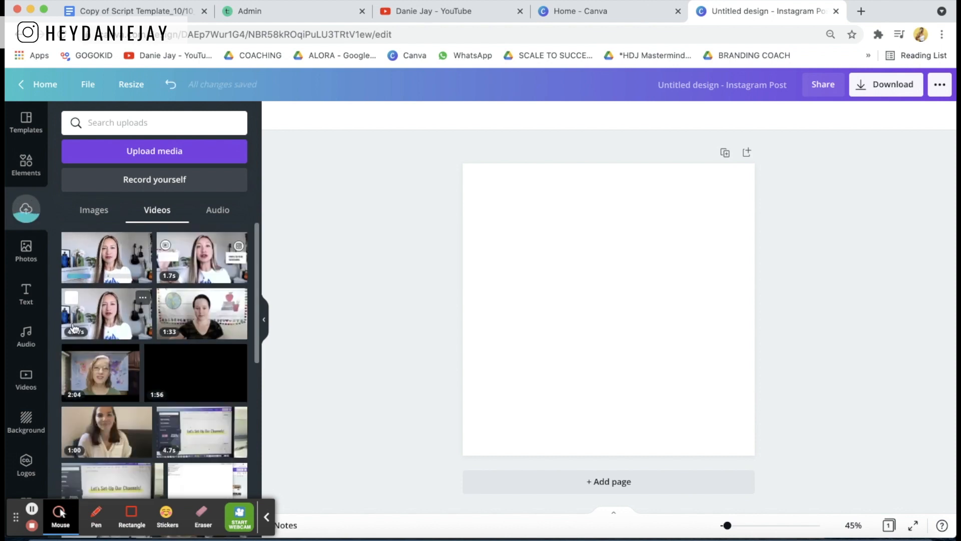
# Step: Place the 48.7-second uploaded video on the page, pause it, and enlarge it to full page width slightly below the vertical centre
pyautogui.moveTo(89, 328); pyautogui.dragTo(545, 300)
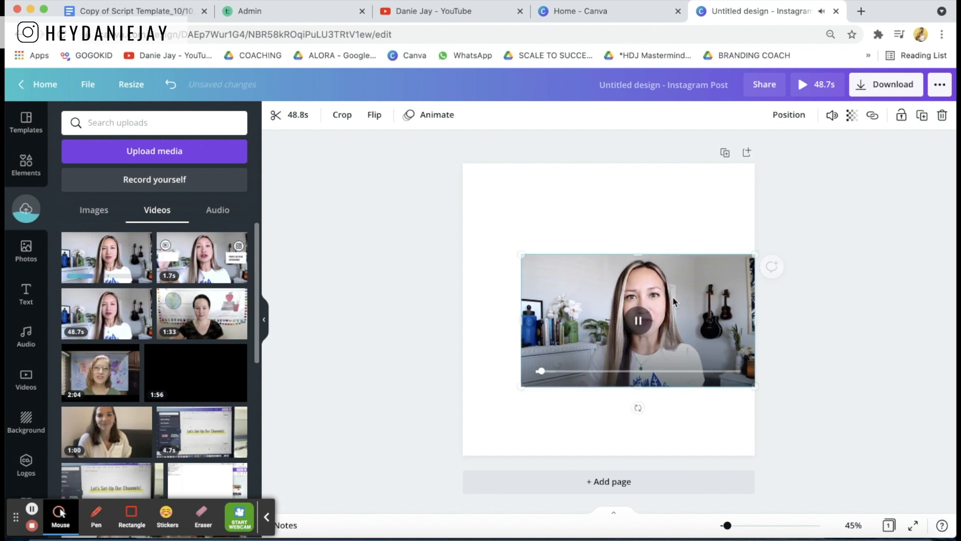
pyautogui.click(643, 321)
pyautogui.moveTo(708, 281); pyautogui.dragTo(708, 264)
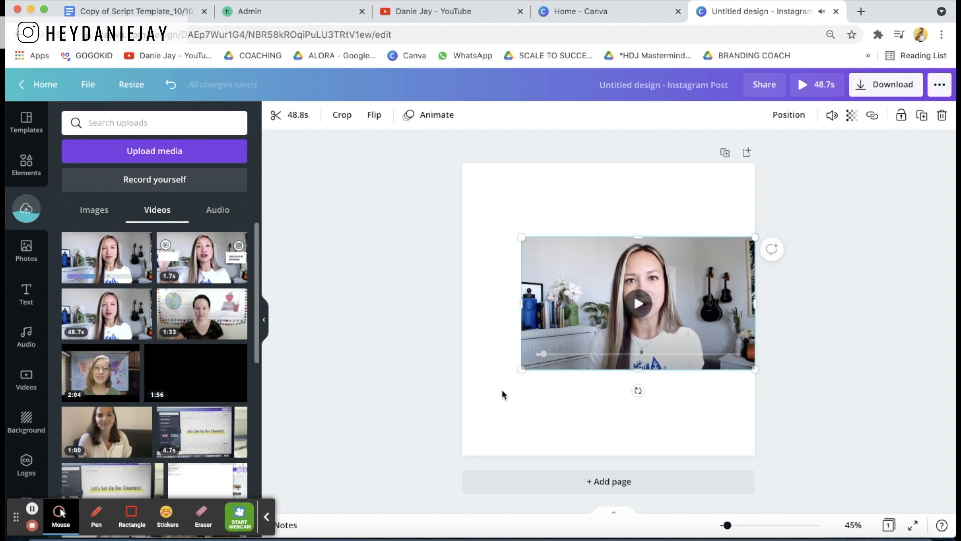
pyautogui.moveTo(519, 368); pyautogui.dragTo(453, 385)
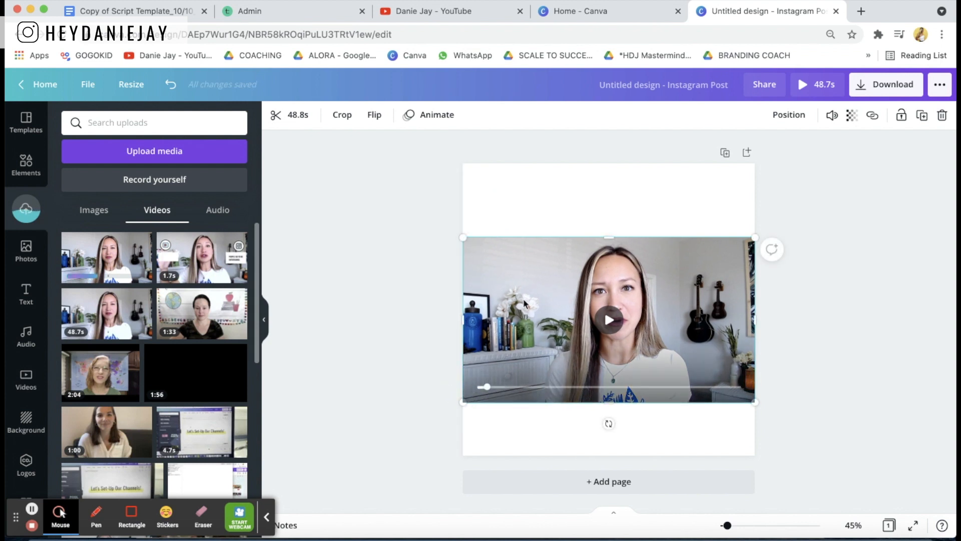
pyautogui.moveTo(524, 304)
pyautogui.mouseDown()
pyautogui.moveTo(524, 293)
pyautogui.moveTo(519, 314)
pyautogui.moveTo(519, 302)
pyautogui.mouseUp()
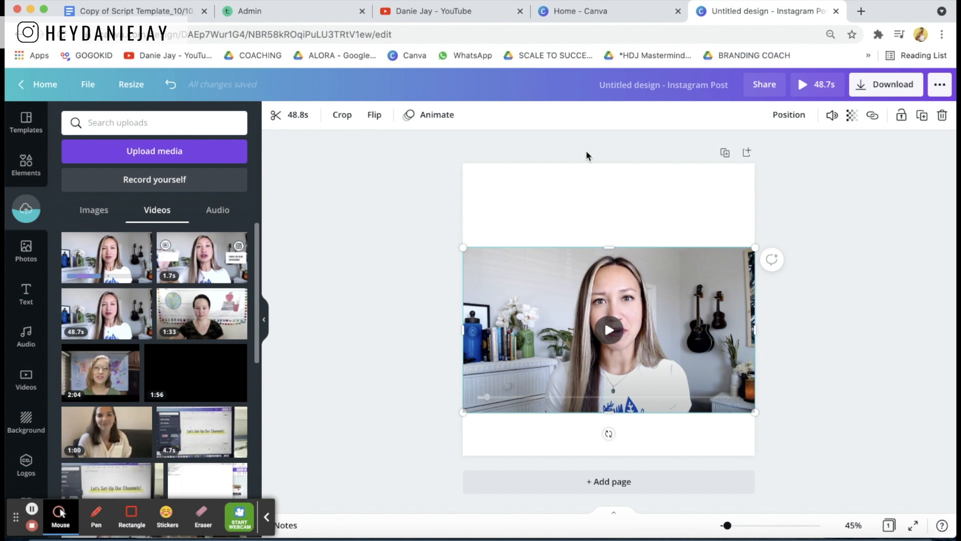
pyautogui.click(579, 182)
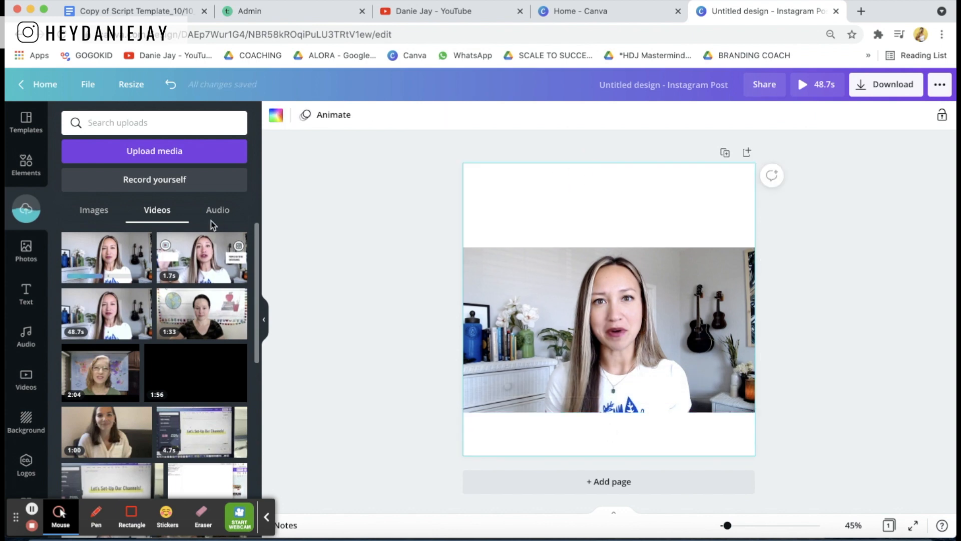
# Step: Add a heading reading "Teacher to Coach" in the white space above the video
pyautogui.click(35, 292)
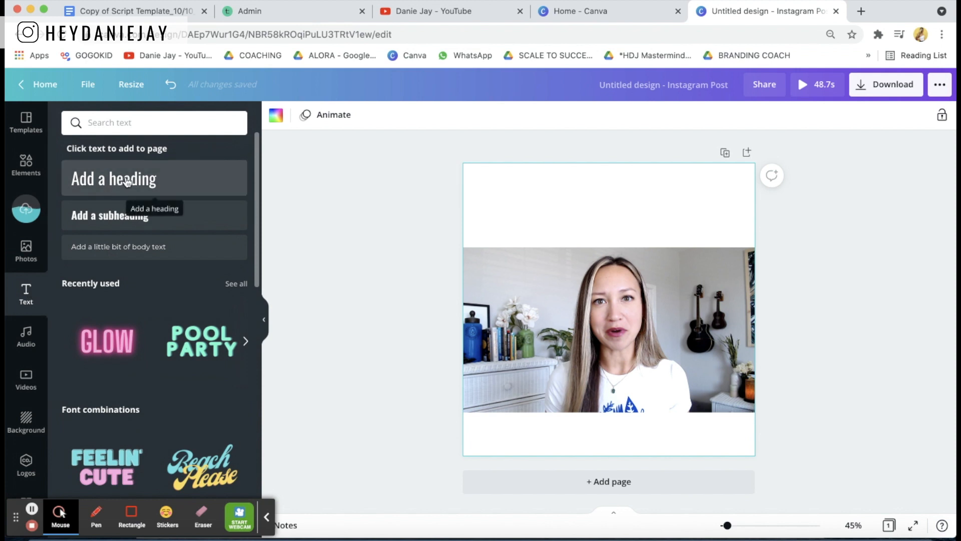
pyautogui.click(127, 183)
pyautogui.moveTo(580, 303); pyautogui.dragTo(580, 200)
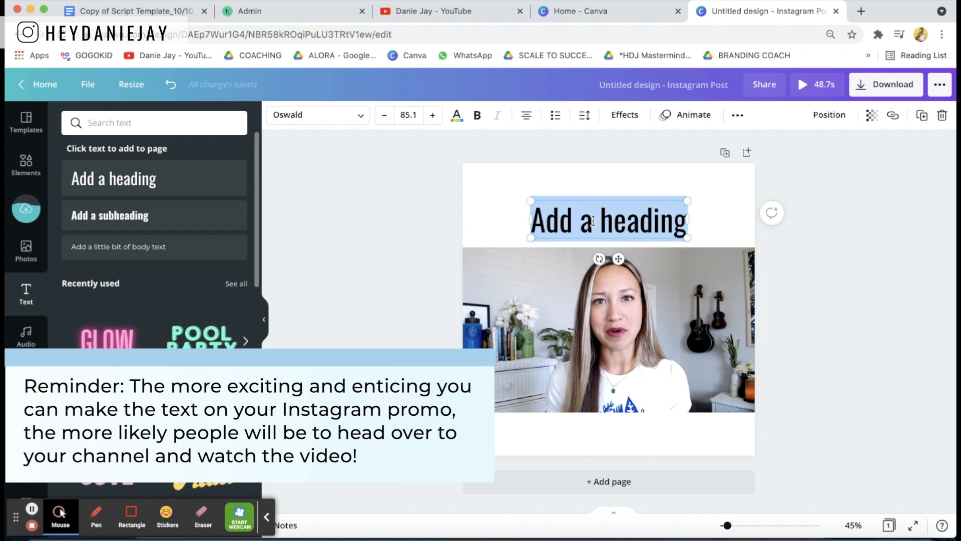
pyautogui.write('E')
pyautogui.press('BackSpace')
pyautogui.write('T')
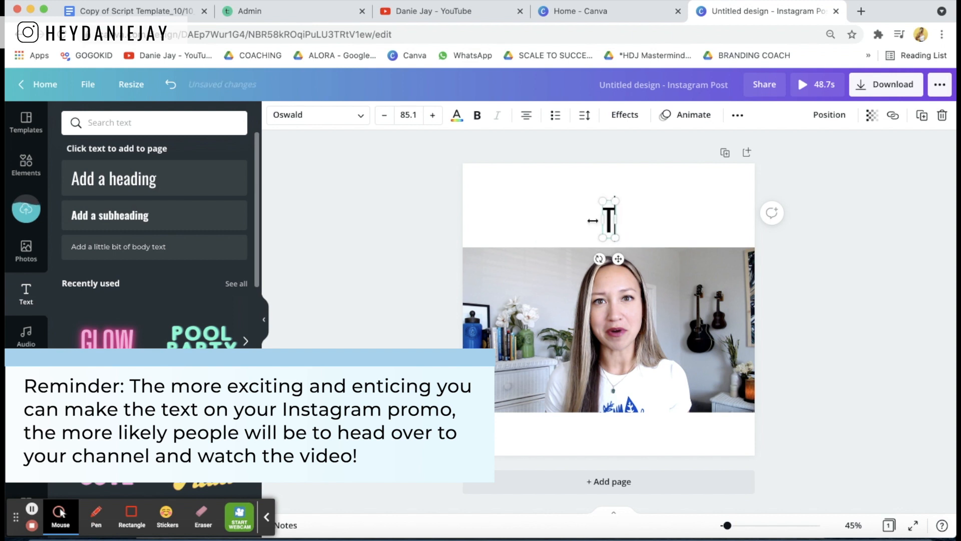
pyautogui.write('eacher to Coach')
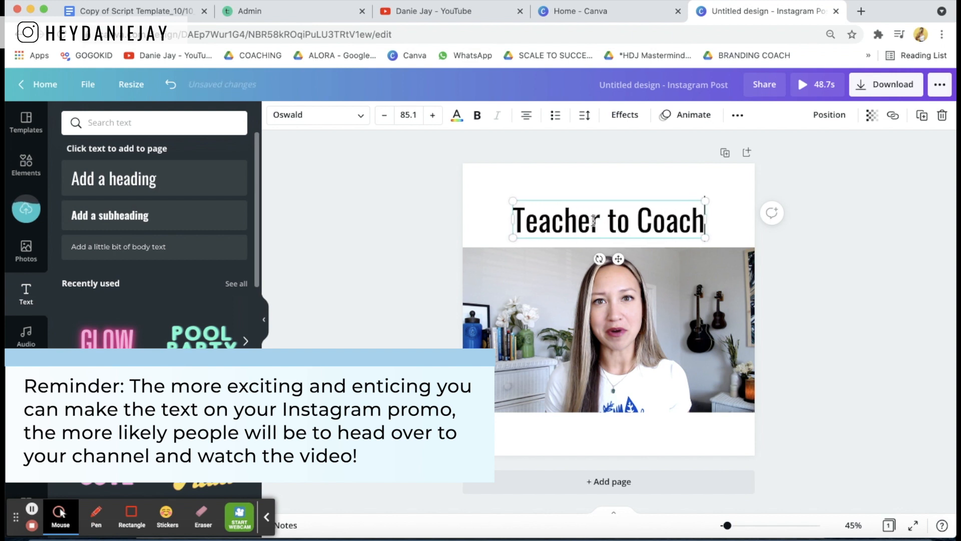
pyautogui.click(641, 182)
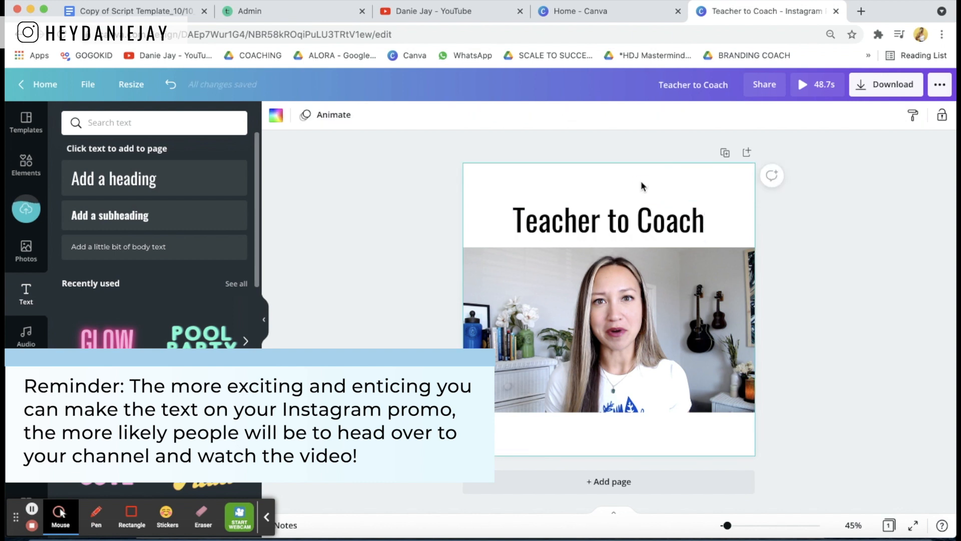
# Step: Nudge the heading closer to the video and add a subheading reading "HOW TO GO FROM" above it
pyautogui.click(604, 222)
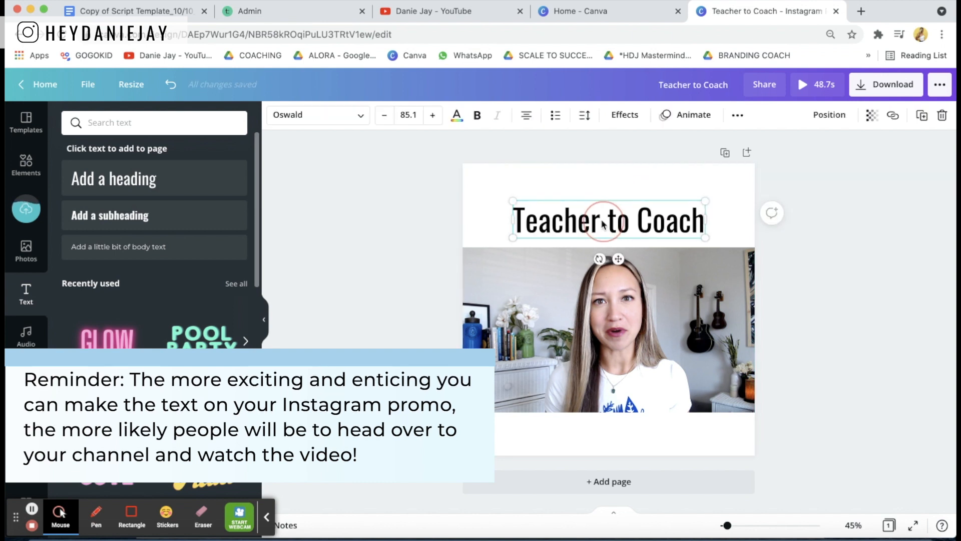
pyautogui.moveTo(603, 222); pyautogui.dragTo(585, 223)
pyautogui.moveTo(136, 215); pyautogui.dragTo(745, 180)
pyautogui.write('HOW TO GO FROM')
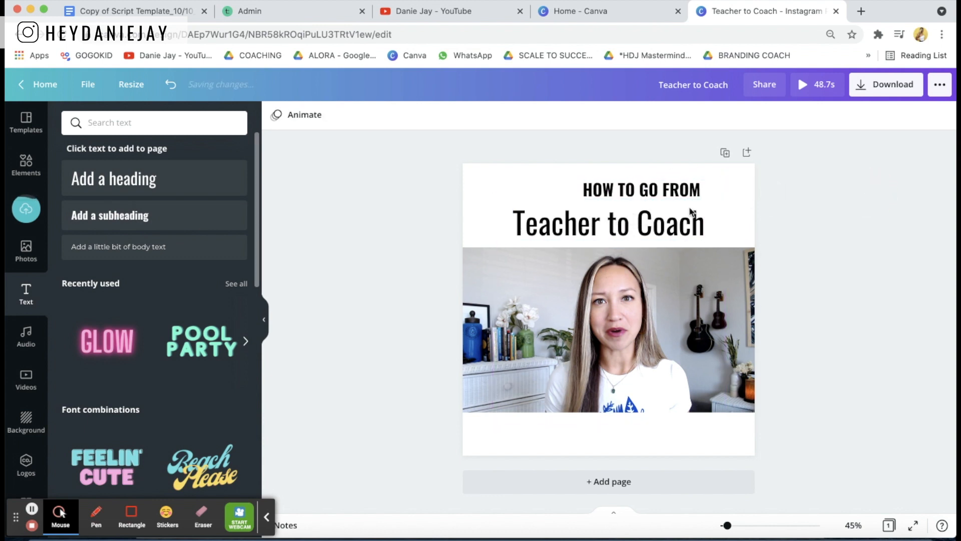
# Step: Centre the "HOW TO GO FROM" subheading above the heading, set its font to Montserrat, and tighten its text box
pyautogui.click(674, 189)
pyautogui.moveTo(674, 189); pyautogui.dragTo(641, 194)
pyautogui.click(317, 114)
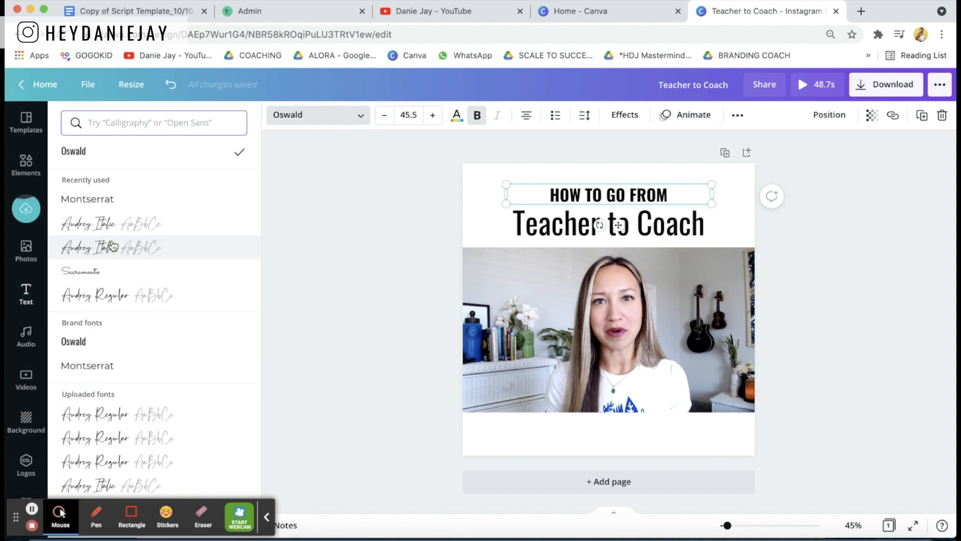
pyautogui.click(123, 202)
pyautogui.moveTo(713, 183); pyautogui.dragTo(668, 187)
pyautogui.moveTo(599, 195); pyautogui.dragTo(622, 196)
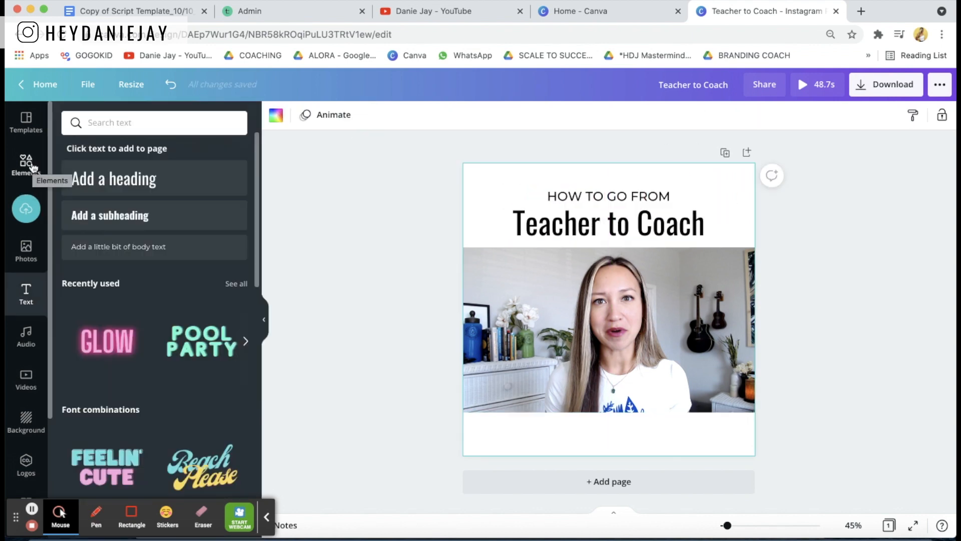
# Step: Search the elements for "YOUTUBE" and add the free red play-button graphic to the page
pyautogui.click(33, 167)
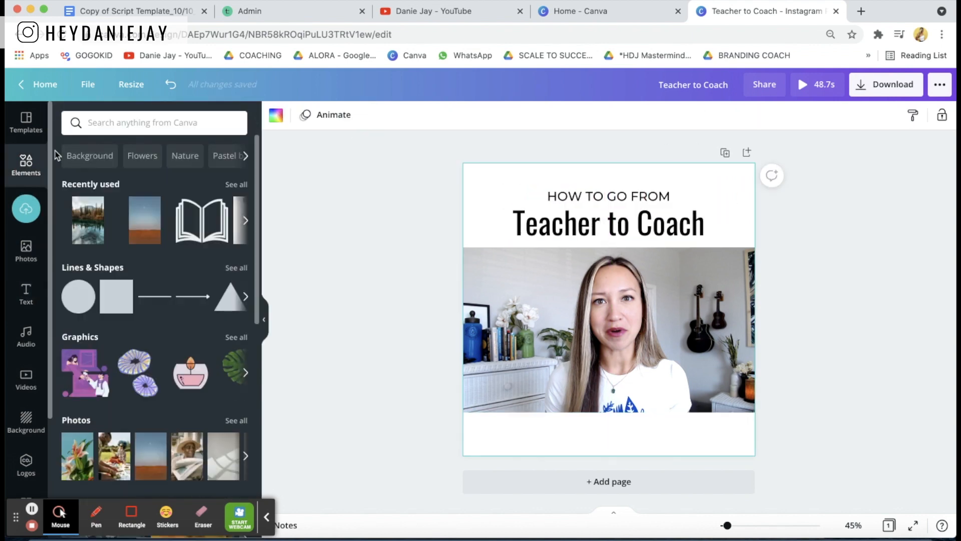
pyautogui.click(120, 126)
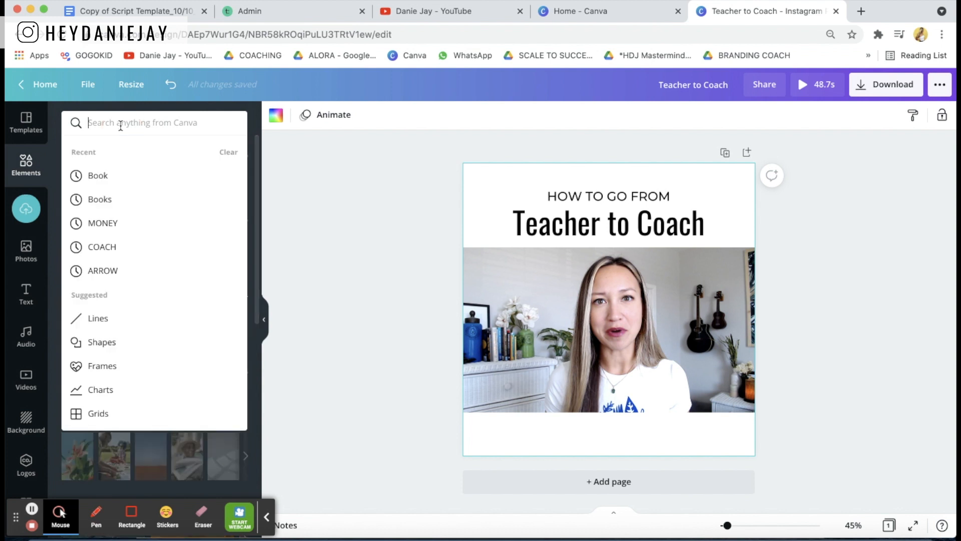
pyautogui.write('YOUTUBE')
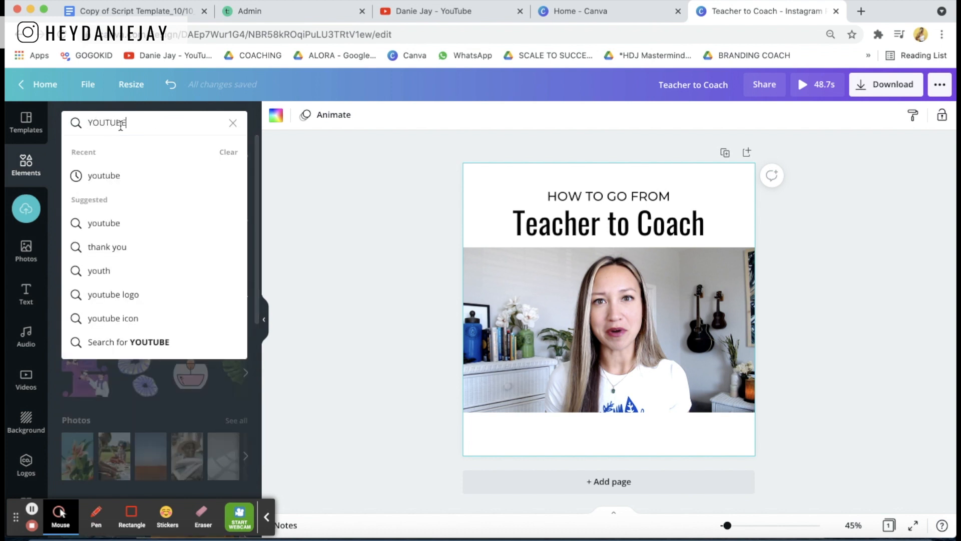
pyautogui.press('Return')
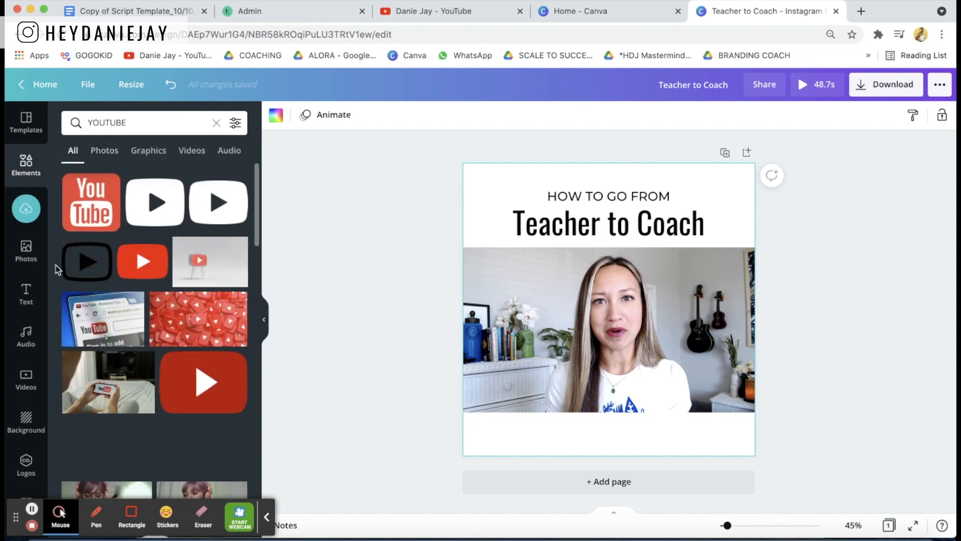
pyautogui.scroll(-1, 56, 265)
pyautogui.scroll(1, 56, 265)
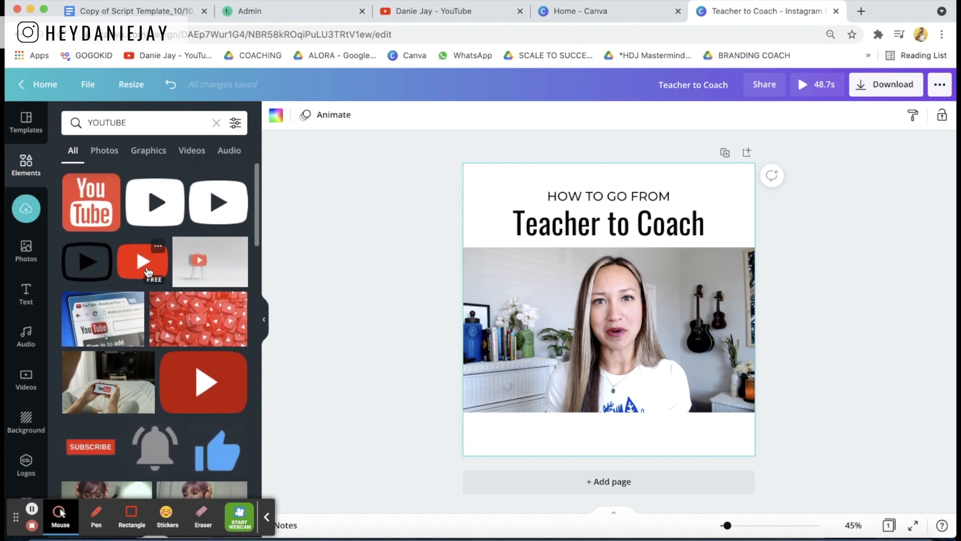
pyautogui.scroll(-1, 145, 263)
pyautogui.click(146, 264)
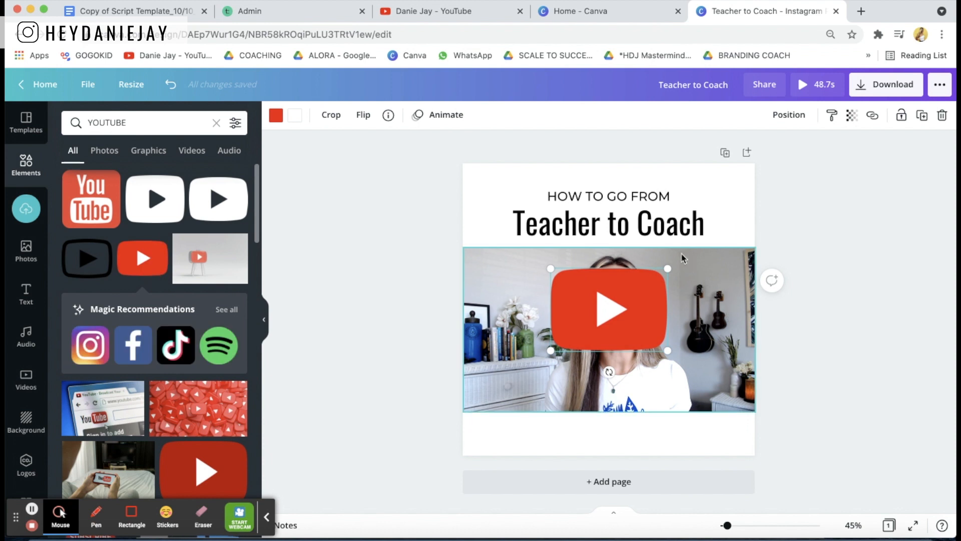
# Step: Shrink the play-button graphic to icon size and place it below the video in the page's lower-right corner
pyautogui.moveTo(668, 259); pyautogui.dragTo(589, 324)
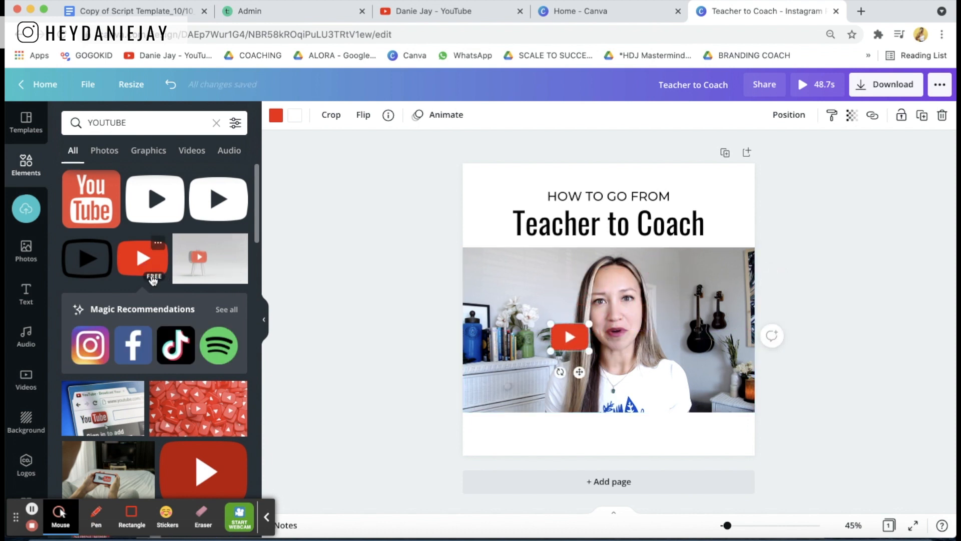
pyautogui.moveTo(571, 335); pyautogui.dragTo(735, 432)
pyautogui.click(823, 406)
# Step: Try the light blue and dark teal brand colours on the play-button icon
pyautogui.click(275, 115)
pyautogui.click(106, 293)
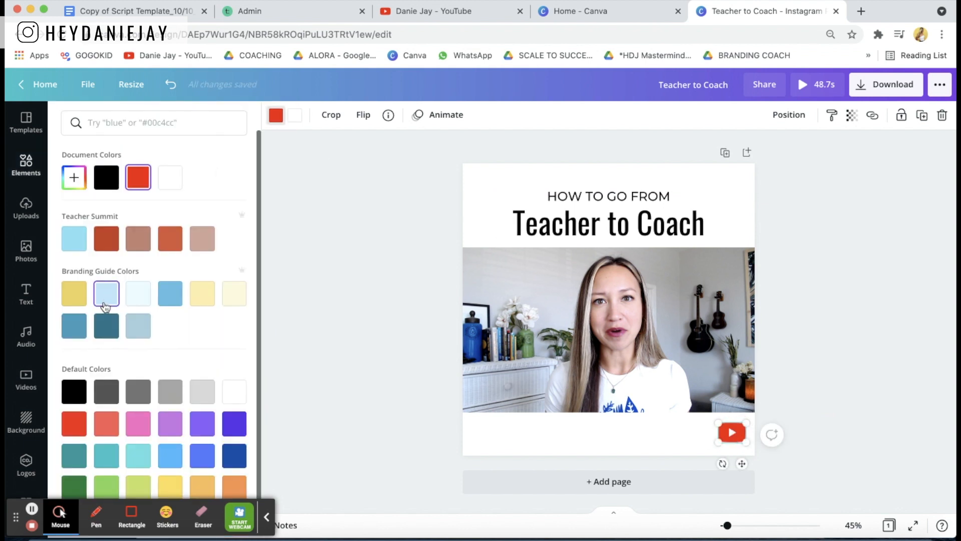
pyautogui.click(538, 450)
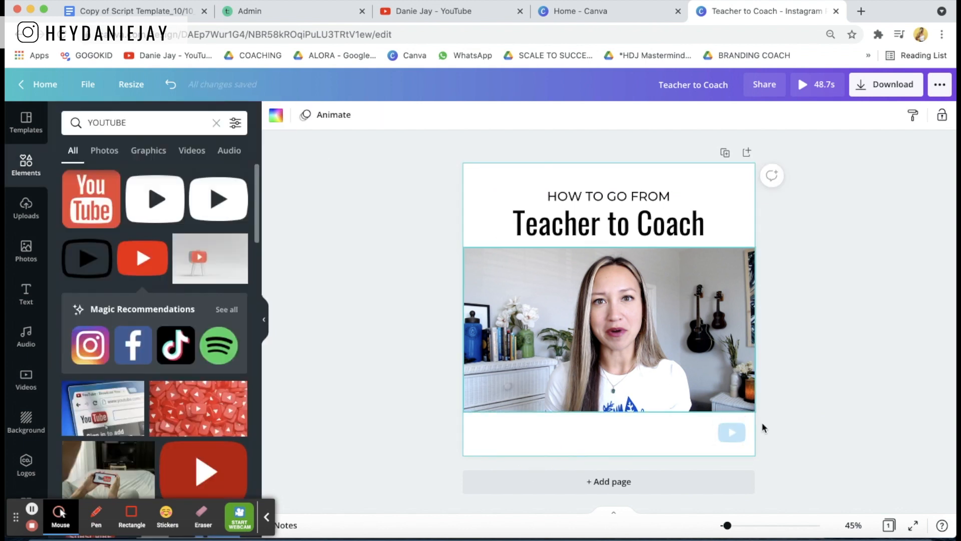
pyautogui.click(276, 115)
pyautogui.click(104, 326)
pyautogui.click(493, 180)
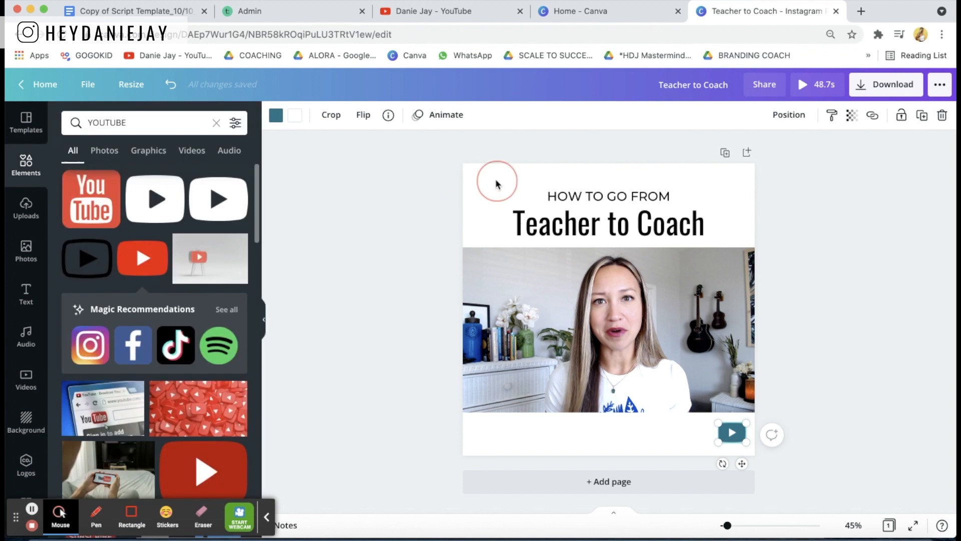
# Step: Set the page background to the light blue brand colour and recolour the play-button icon yellow
pyautogui.click(282, 116)
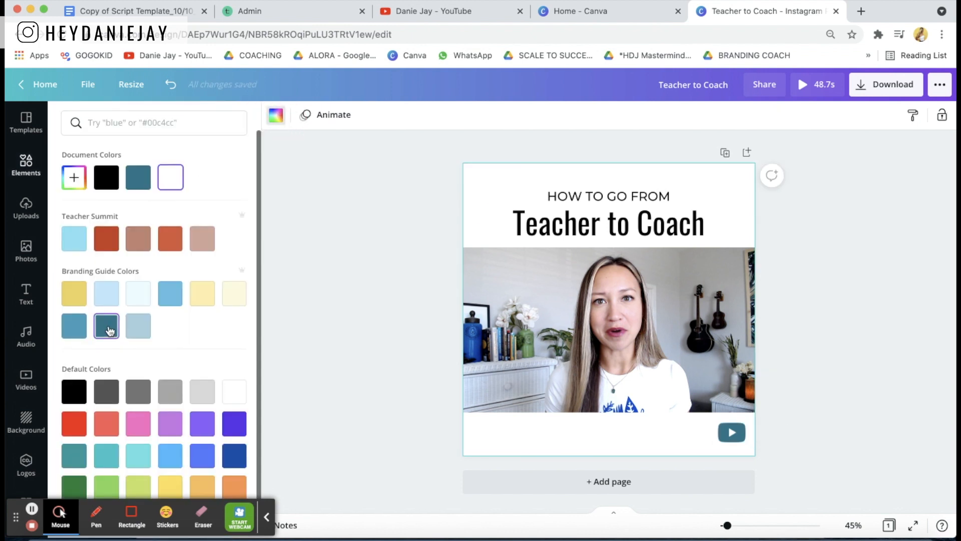
pyautogui.click(106, 296)
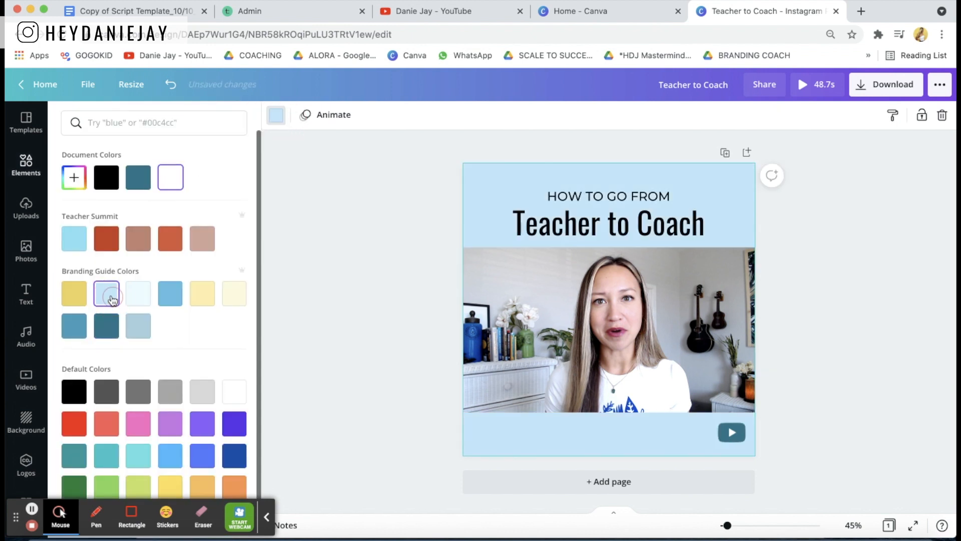
pyautogui.click(327, 292)
# Step: Add a subheading reading "Full Video on YouTube" beside the play-button icon below the video
pyautogui.click(30, 300)
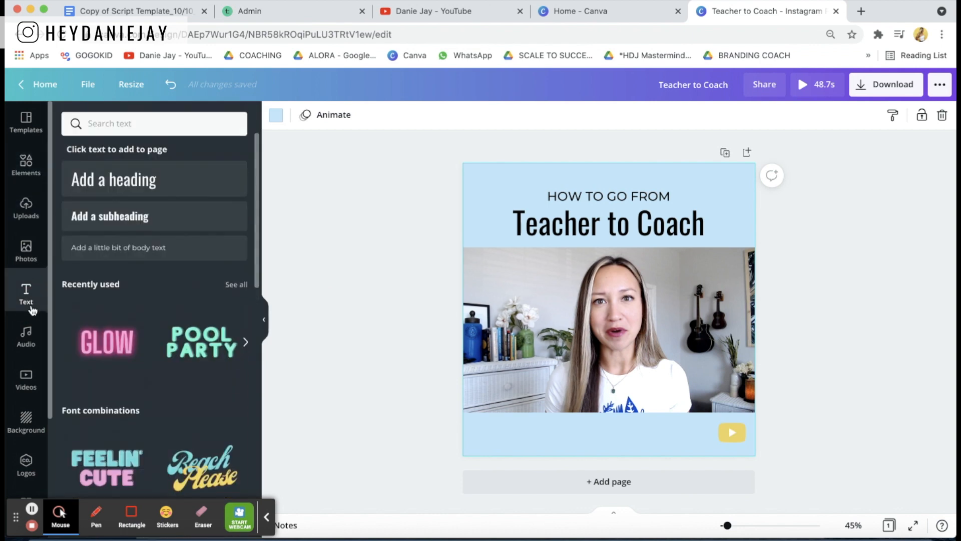
pyautogui.moveTo(129, 216); pyautogui.dragTo(623, 426)
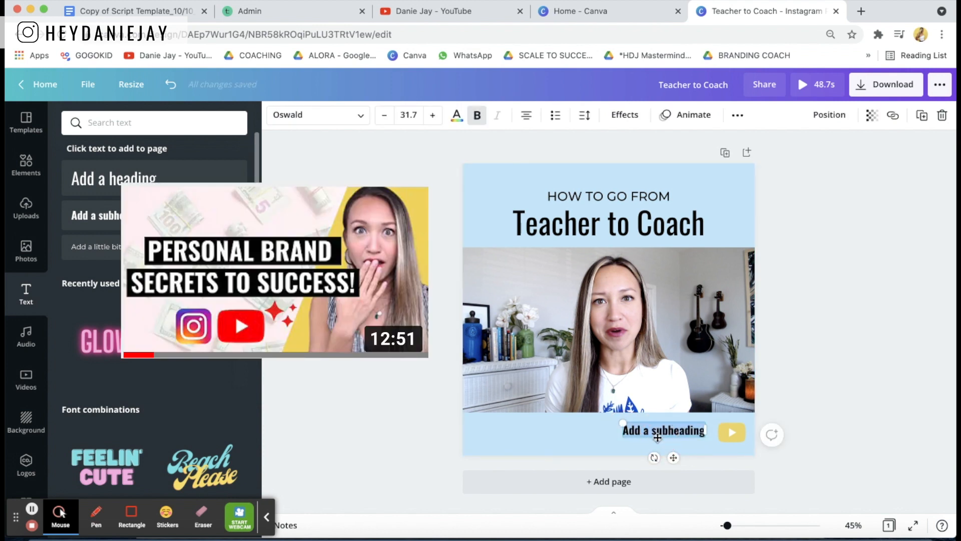
pyautogui.write('Full Video')
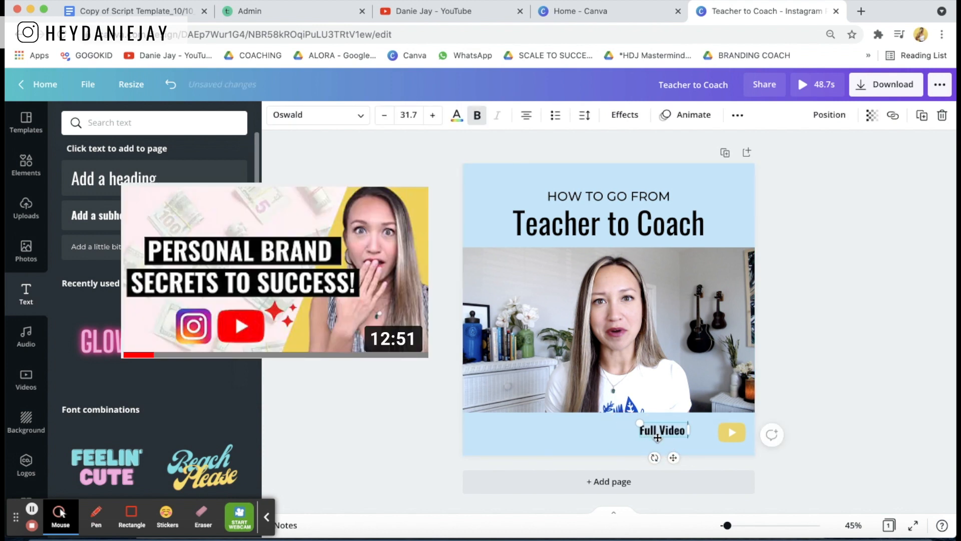
pyautogui.write(' on YouTube')
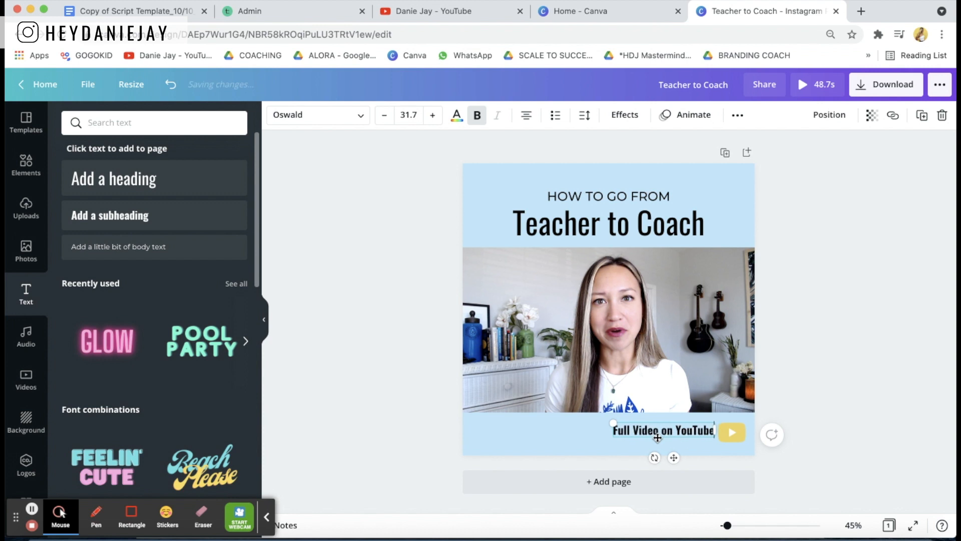
pyautogui.click(896, 377)
pyautogui.moveTo(655, 433); pyautogui.dragTo(658, 438)
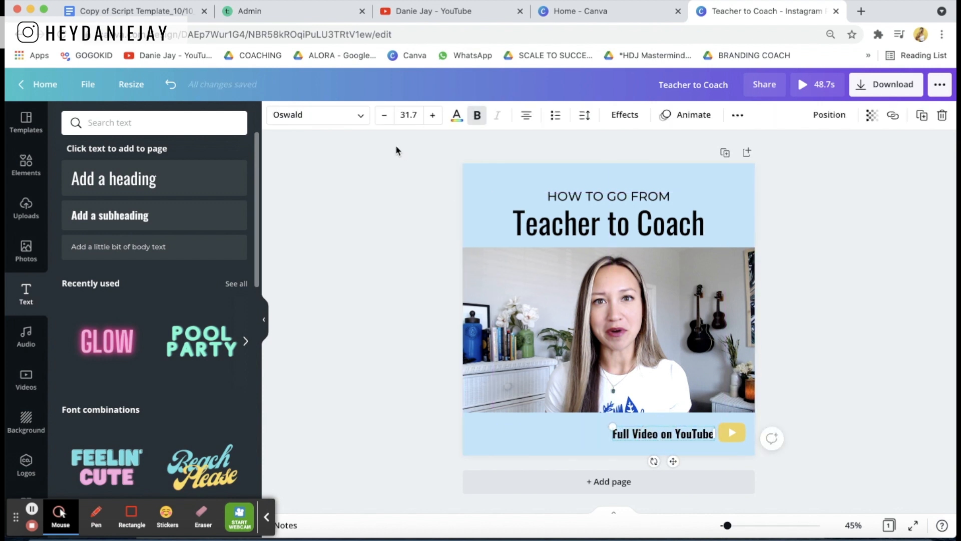
# Step: Set the "Full Video on YouTube" text to the Audrey Italic font and resize it slightly to fit beside the icon
pyautogui.click(365, 117)
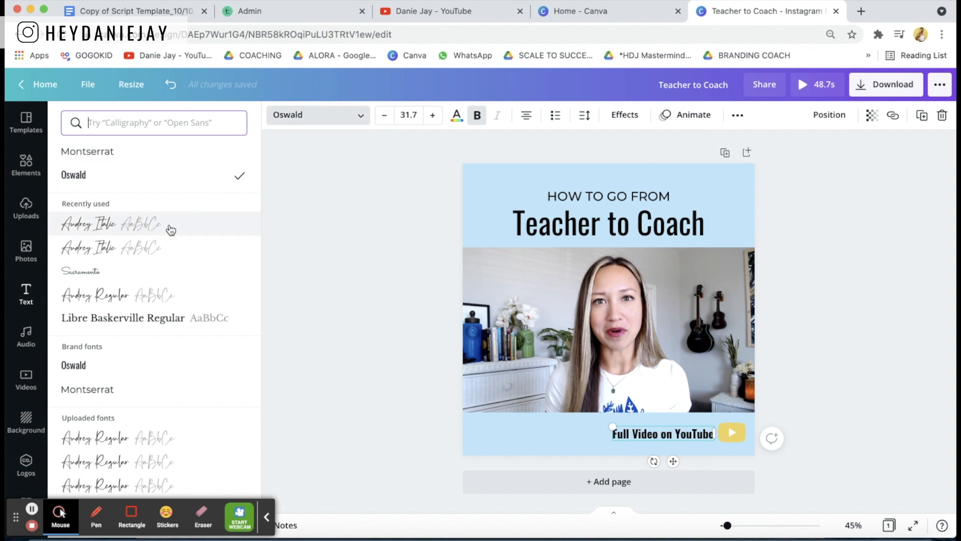
pyautogui.click(170, 229)
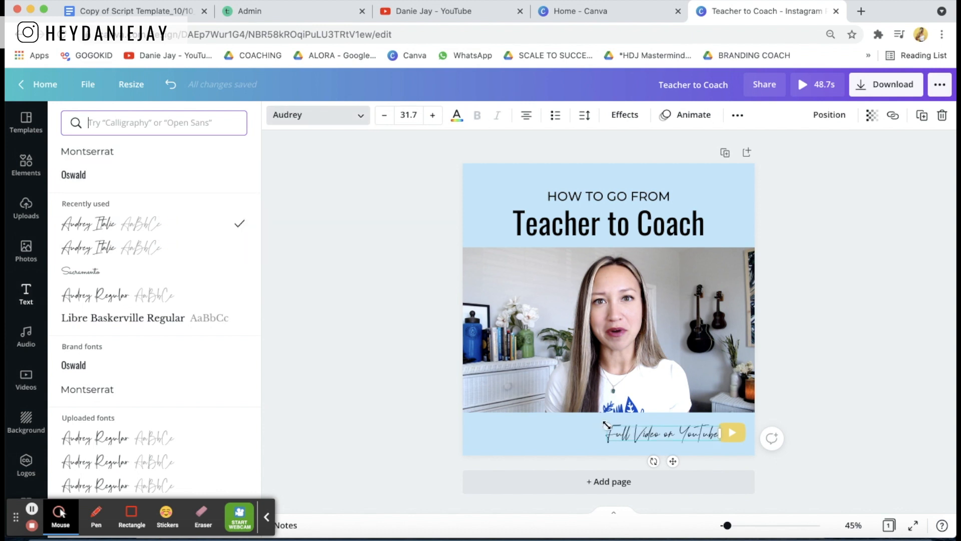
pyautogui.moveTo(606, 425); pyautogui.dragTo(607, 424)
# Step: Add a second page and apply the "Takeout and Delivery FAQs" page of the Coronavirus Instagram Post template to it
pyautogui.click(39, 170)
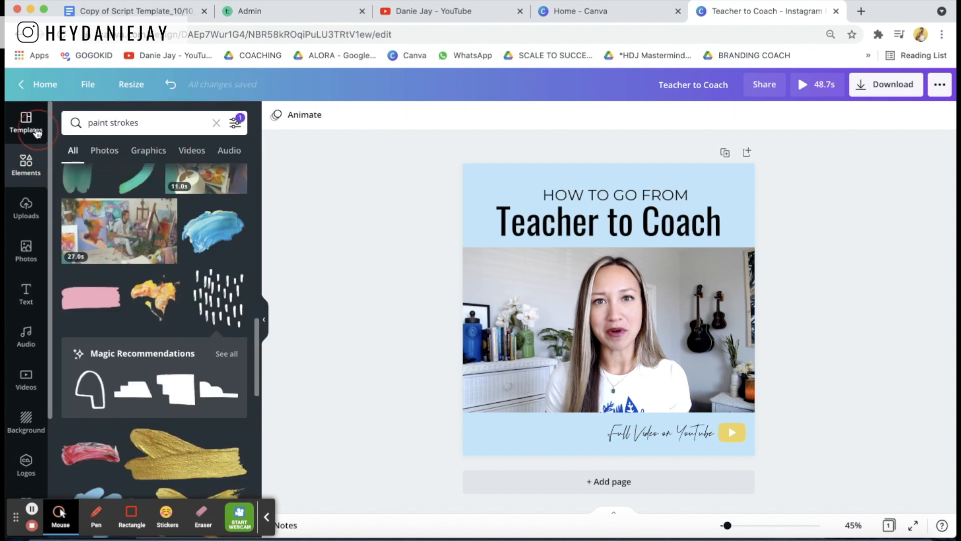
pyautogui.click(37, 132)
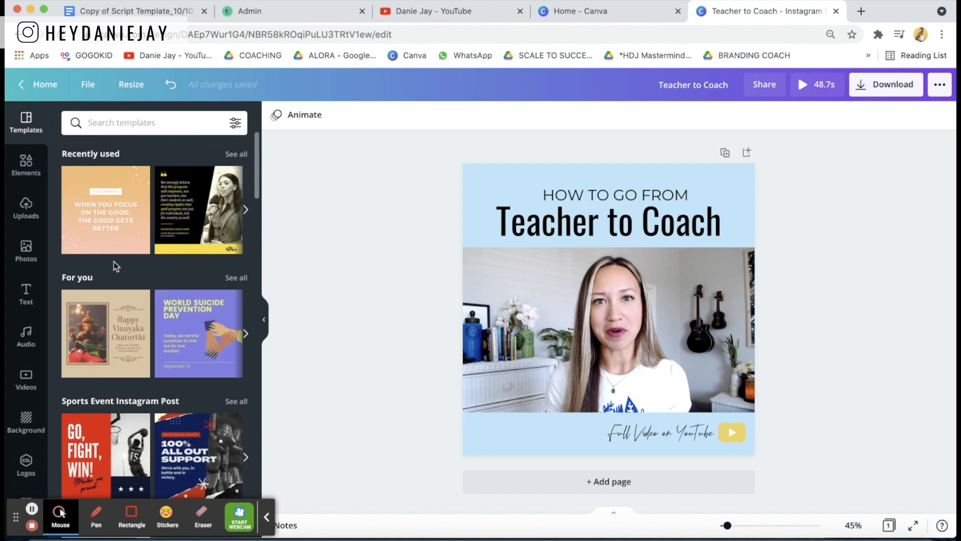
pyautogui.scroll(-10, 115, 266)
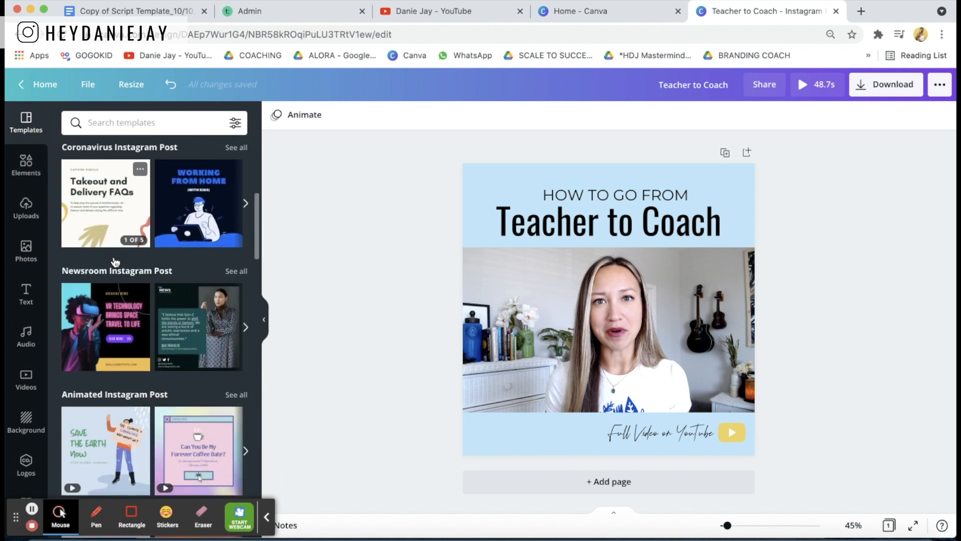
pyautogui.scroll(-2, 114, 259)
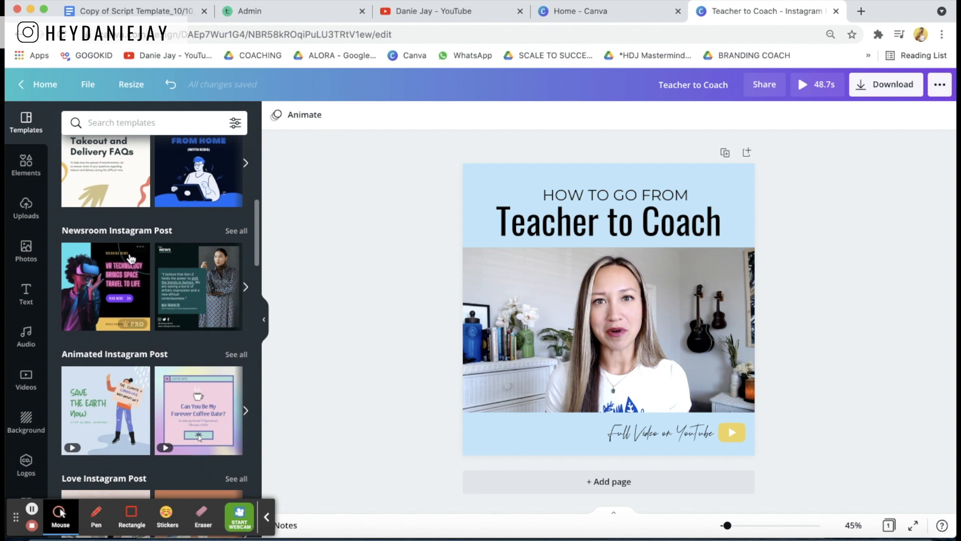
pyautogui.click(747, 153)
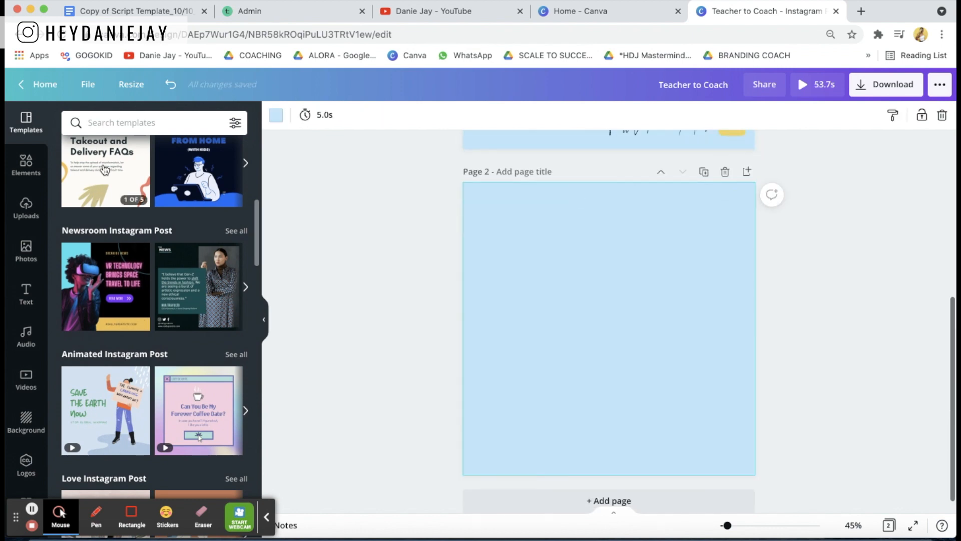
pyautogui.click(104, 171)
pyautogui.click(119, 257)
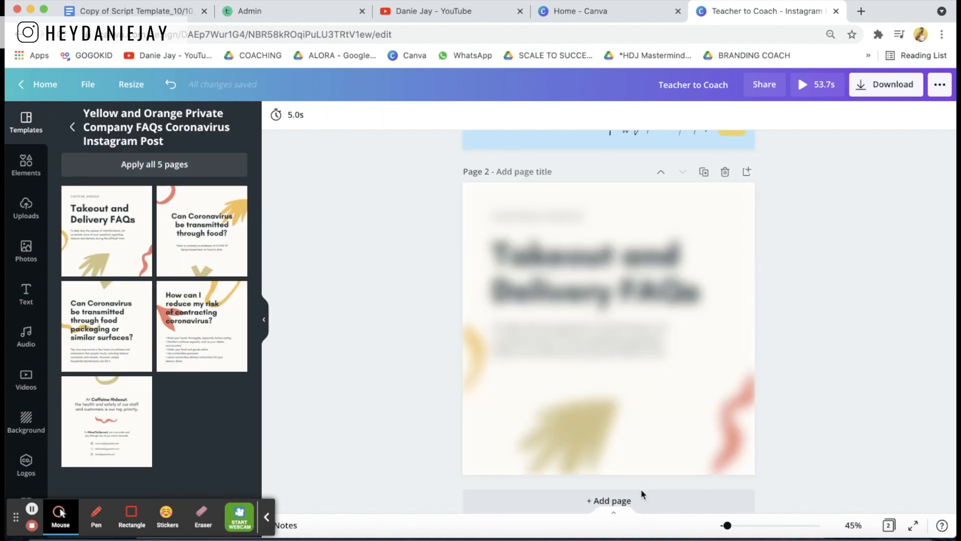
# Step: Copy the template's red squiggle to the upper-left corner of page 1 and recolour it dark teal
pyautogui.click(735, 413)
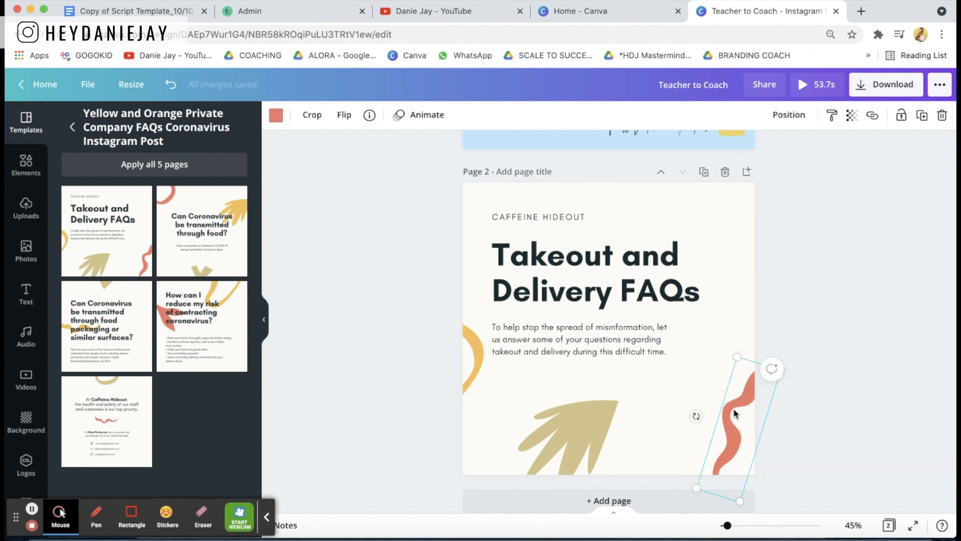
pyautogui.moveTo(735, 414)
pyautogui.mouseDown()
pyautogui.moveTo(718, 261)
pyautogui.moveTo(736, 234)
pyautogui.mouseUp()
pyautogui.scroll(2, 734, 233)
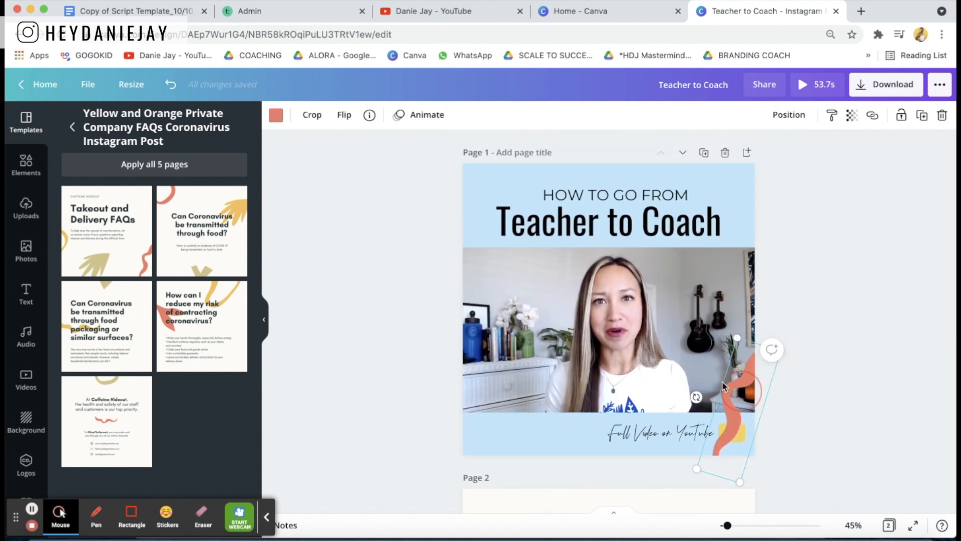
pyautogui.moveTo(739, 385); pyautogui.dragTo(472, 194)
pyautogui.click(275, 116)
pyautogui.click(303, 311)
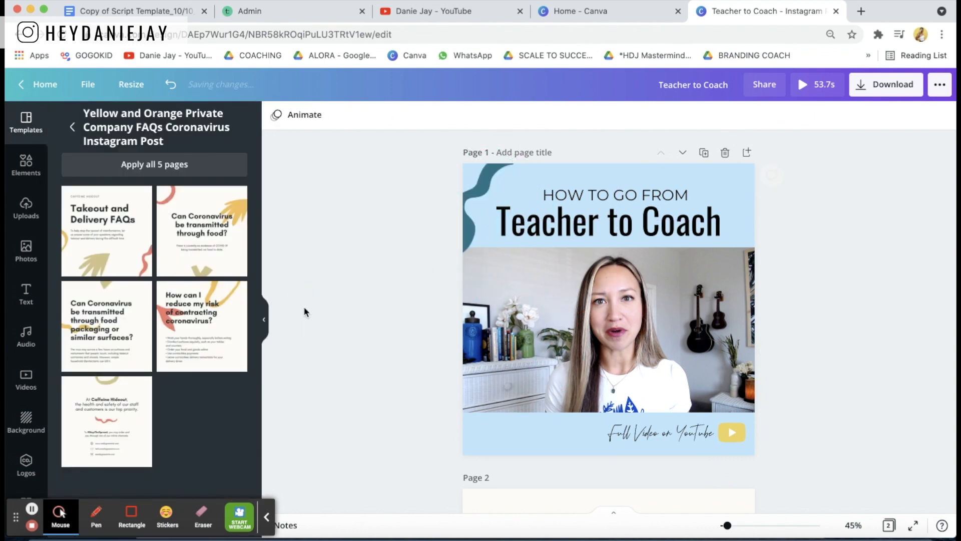
# Step: Copy the template's leaf-like shape from page 2 to the lower-left corner of page 1 and recolour it white
pyautogui.scroll(-3, 306, 311)
pyautogui.scroll(-3, 554, 414)
pyautogui.click(554, 414)
pyautogui.scroll(5, 554, 410)
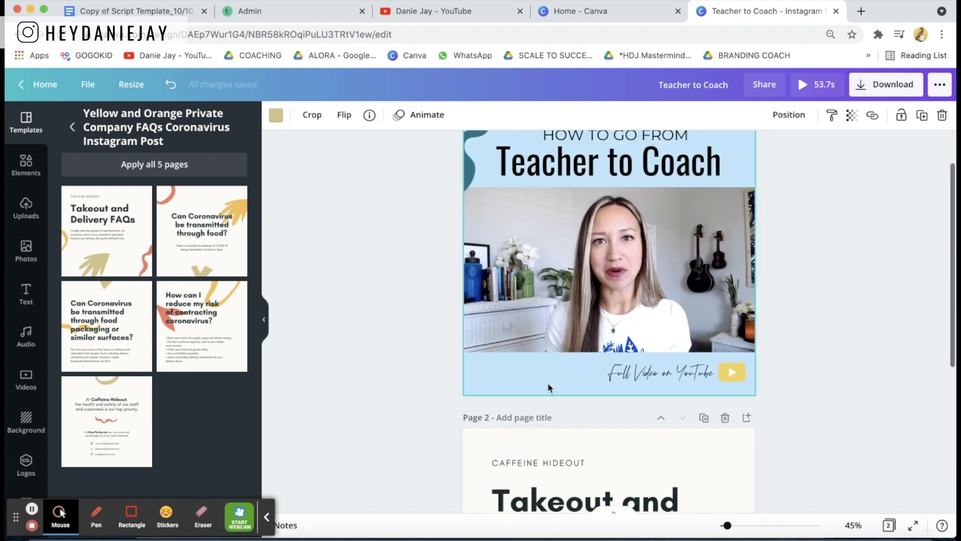
pyautogui.click(596, 323)
pyautogui.click(596, 323)
pyautogui.press('super+v')
pyautogui.moveTo(590, 364); pyautogui.dragTo(518, 374)
pyautogui.click(276, 115)
pyautogui.click(202, 209)
pyautogui.click(361, 259)
pyautogui.scroll(2, 361, 259)
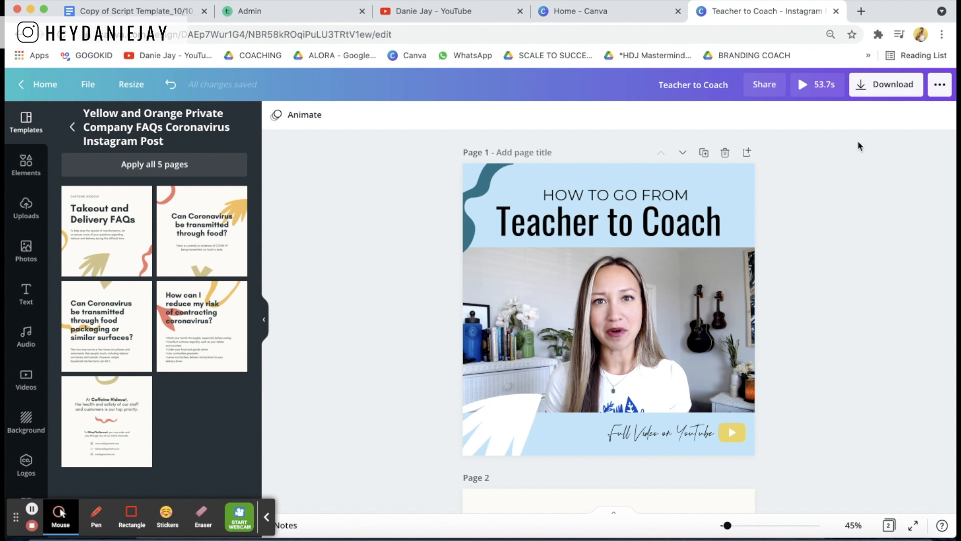
# Step: Download only page 1 of the Teacher to Coach design as an MP4 video
pyautogui.click(884, 95)
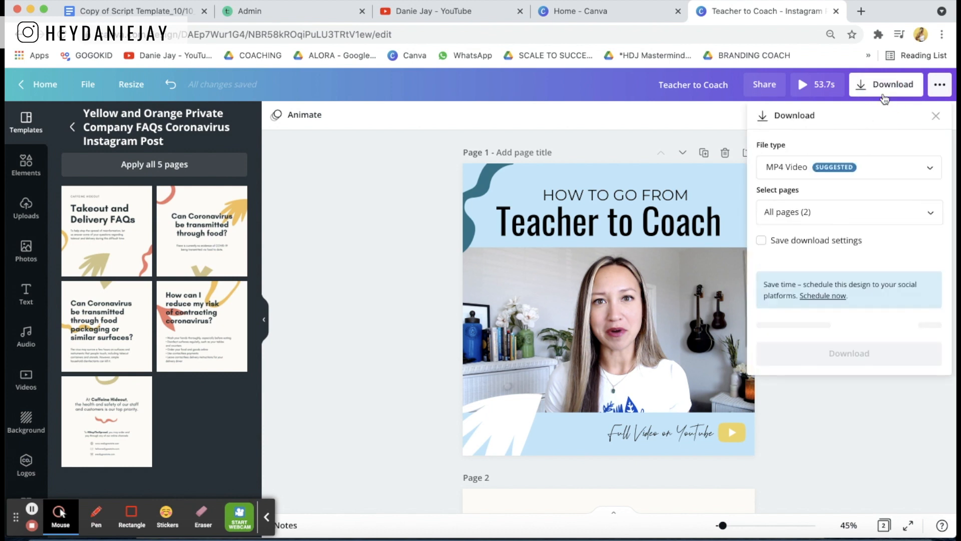
pyautogui.click(796, 211)
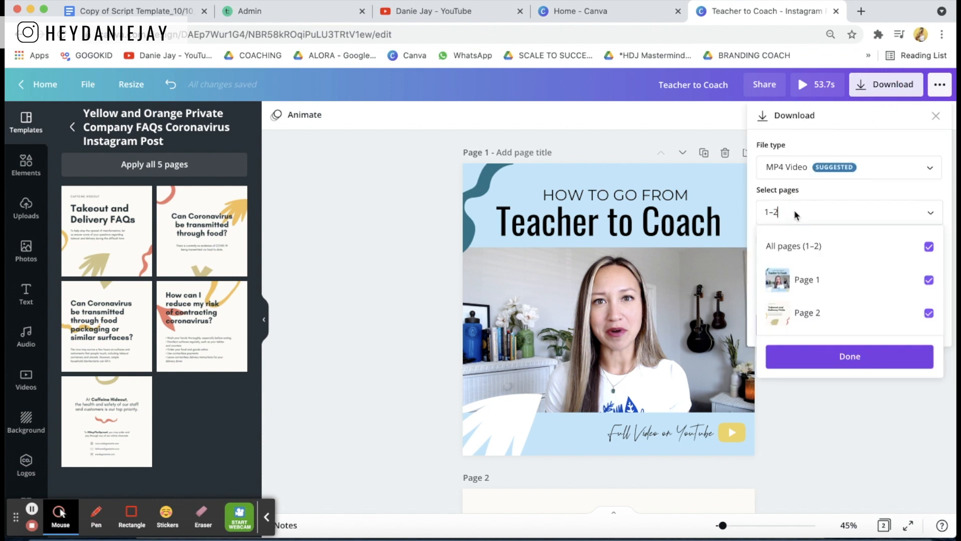
pyautogui.click(929, 278)
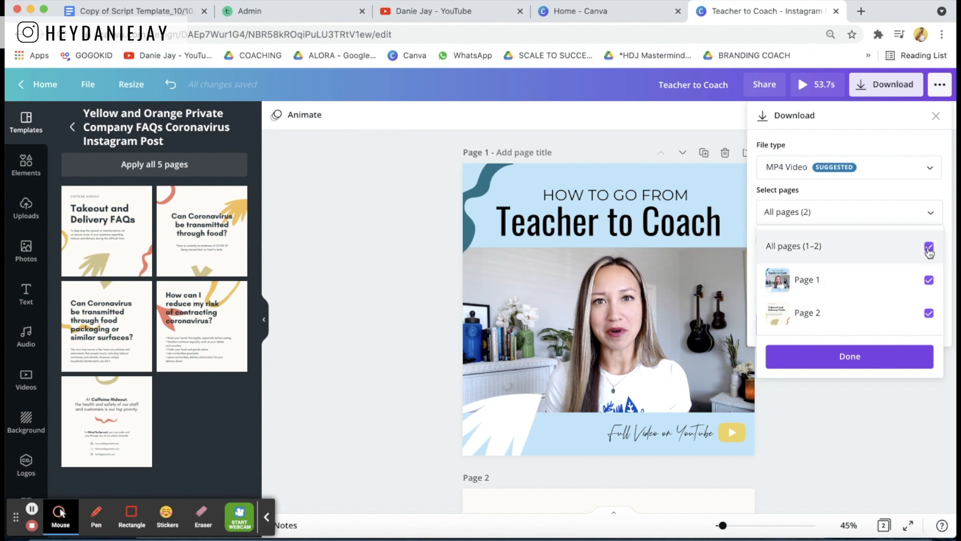
pyautogui.click(858, 357)
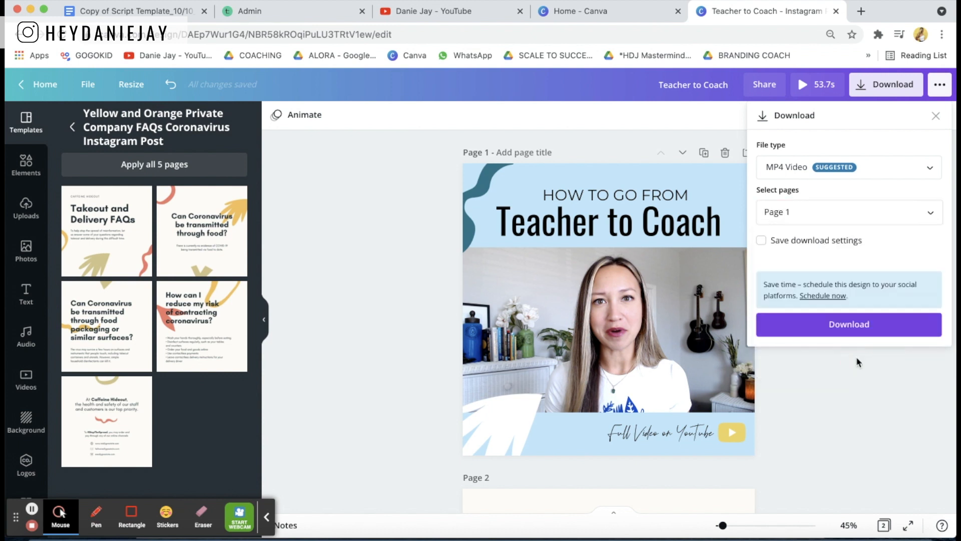
pyautogui.click(853, 325)
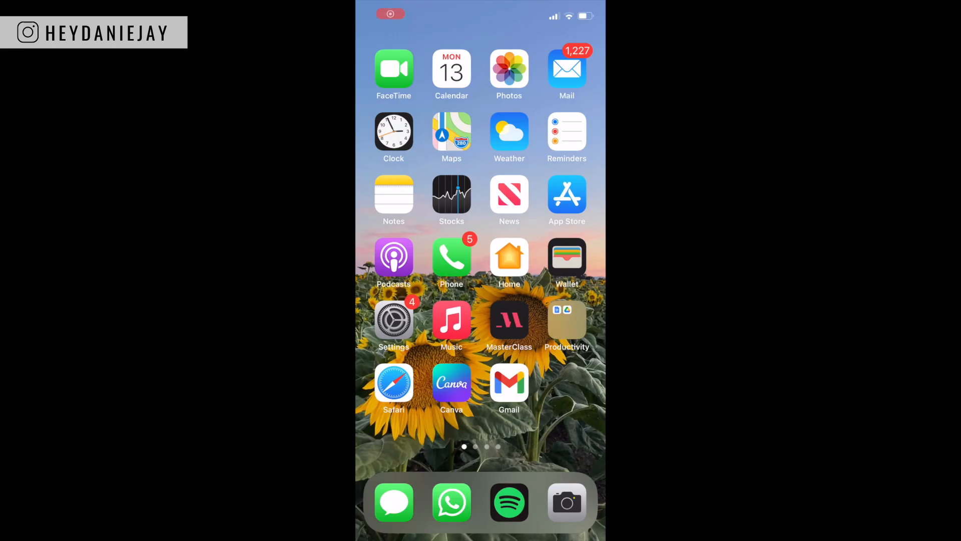
# Step: Switch to the Canva phone app and download only page 1 of the Teacher to Coach design as an MP4 video
pyautogui.click(452, 383)
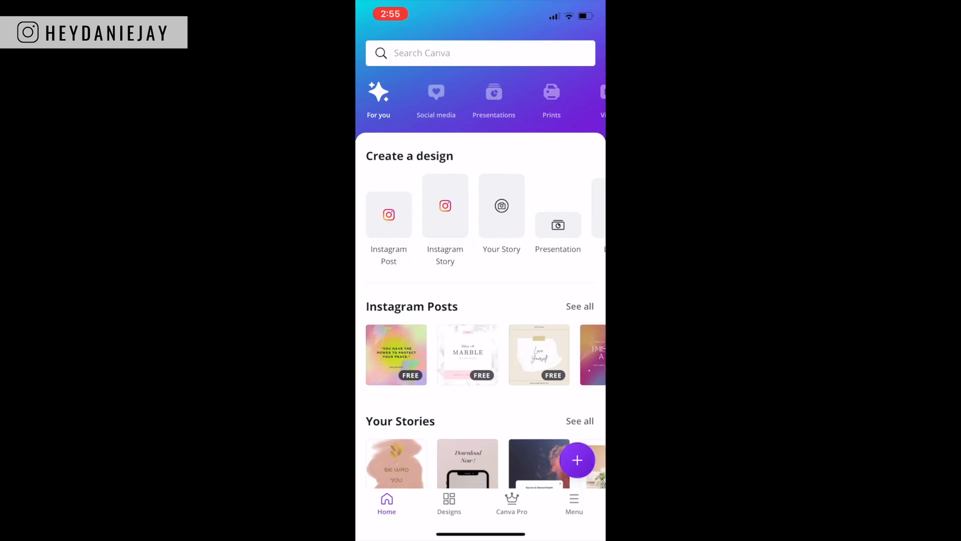
pyautogui.click(449, 503)
pyautogui.scroll(2, 480, 283)
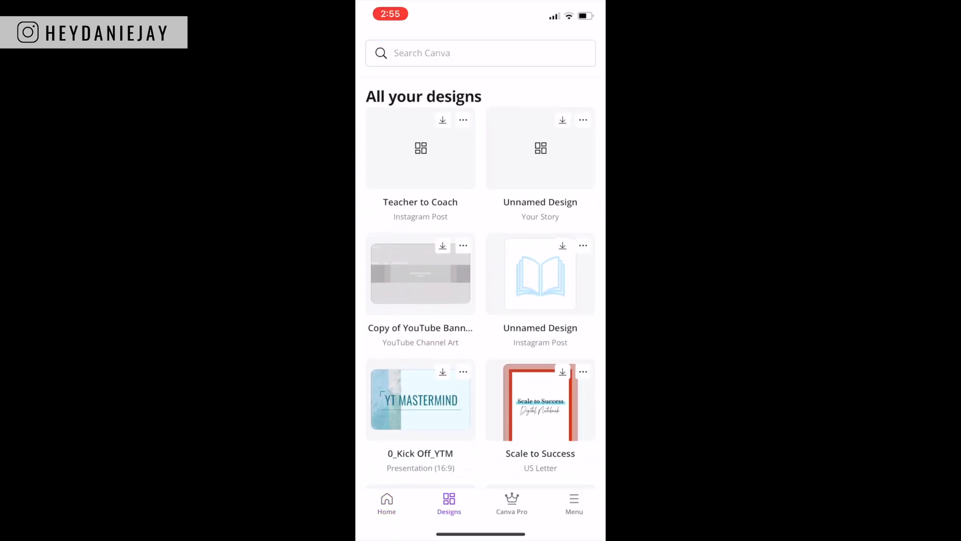
pyautogui.click(443, 120)
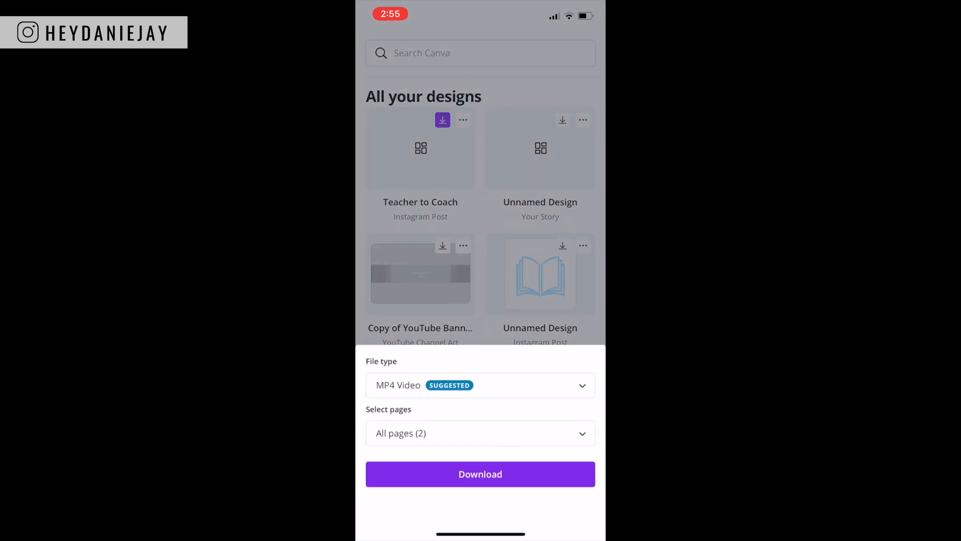
pyautogui.click(481, 433)
pyautogui.click(590, 236)
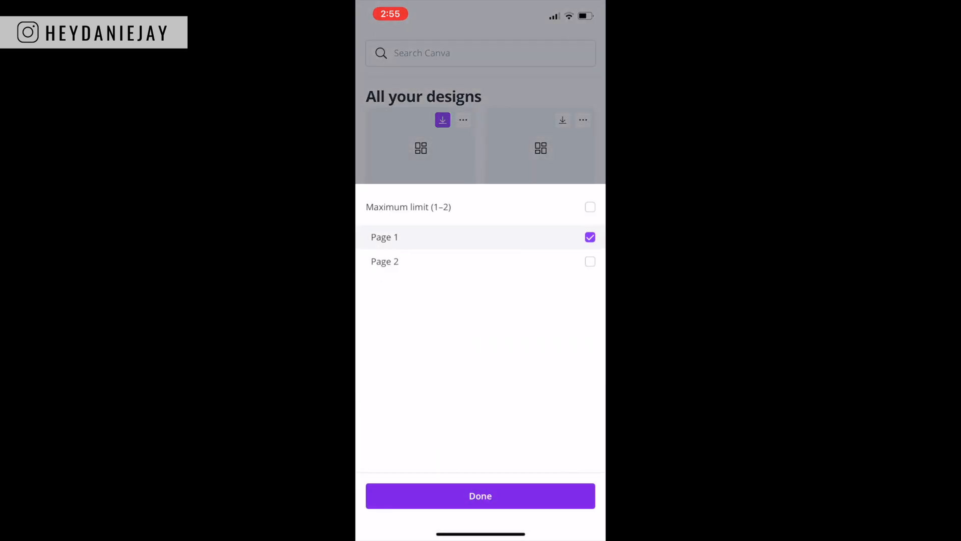
pyautogui.click(481, 496)
pyautogui.click(481, 472)
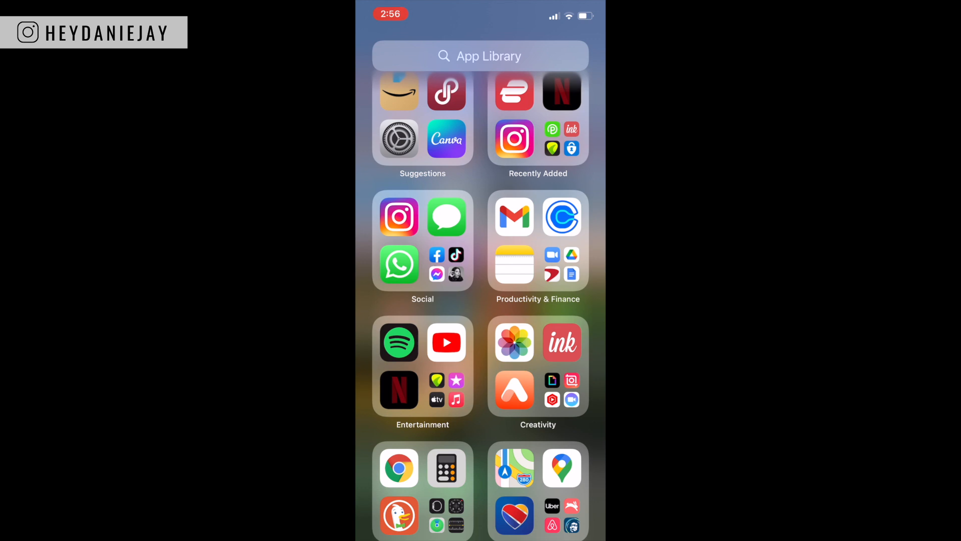
# Step: Switch to Instagram and start a new post with the downloaded Teacher to Coach video
pyautogui.click(399, 217)
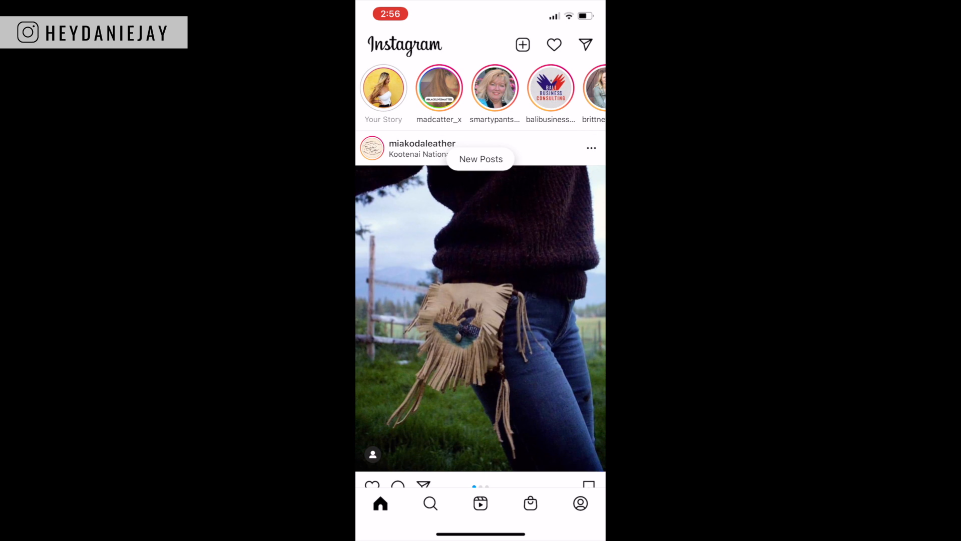
pyautogui.click(522, 44)
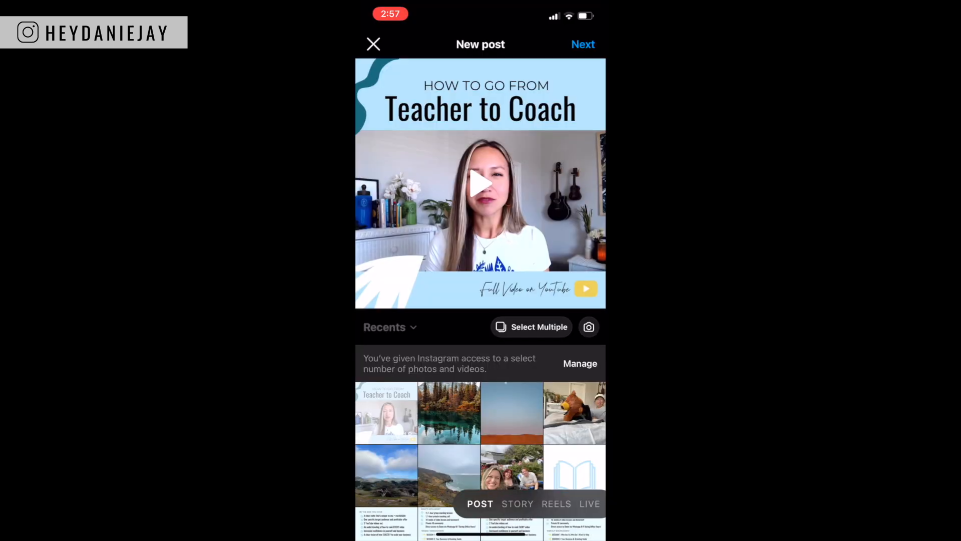
pyautogui.click(582, 45)
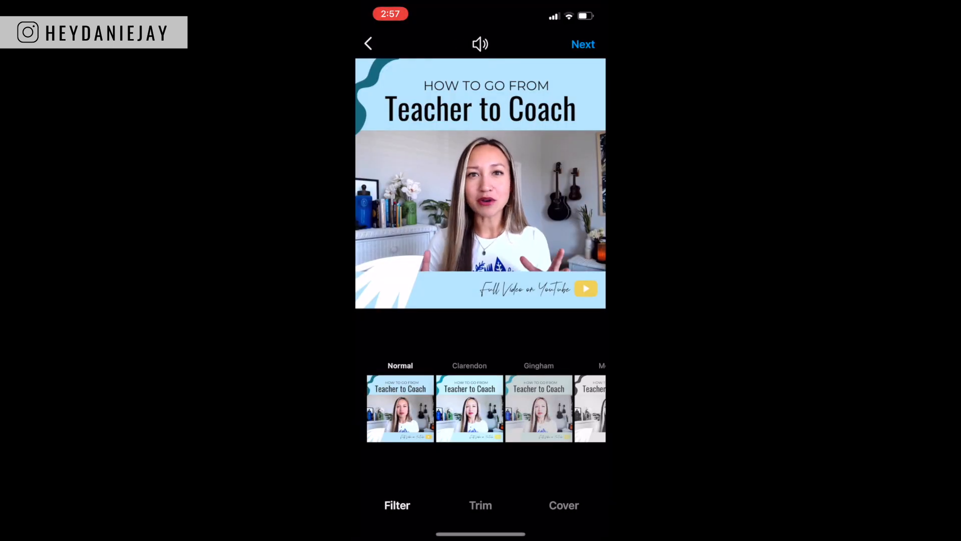
# Step: Pick a cover frame from early in the video and open the new post's caption for writing
pyautogui.click(564, 505)
pyautogui.moveTo(393, 399); pyautogui.dragTo(418, 399)
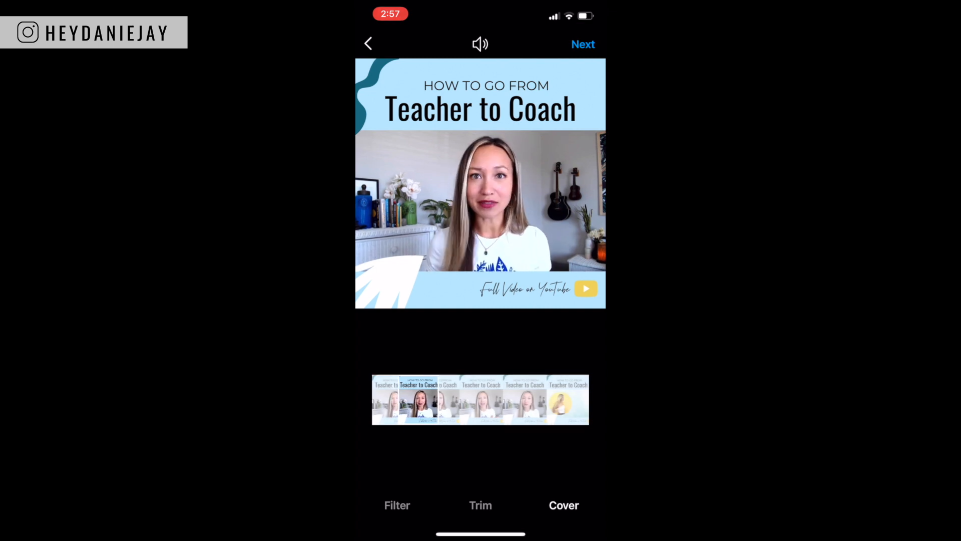
pyautogui.click(583, 44)
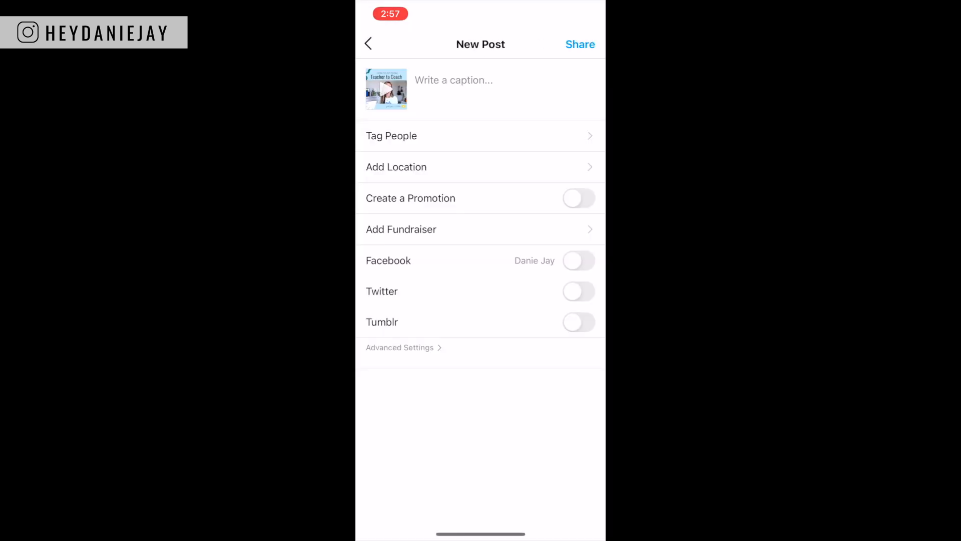
pyautogui.click(453, 80)
pyautogui.click(583, 43)
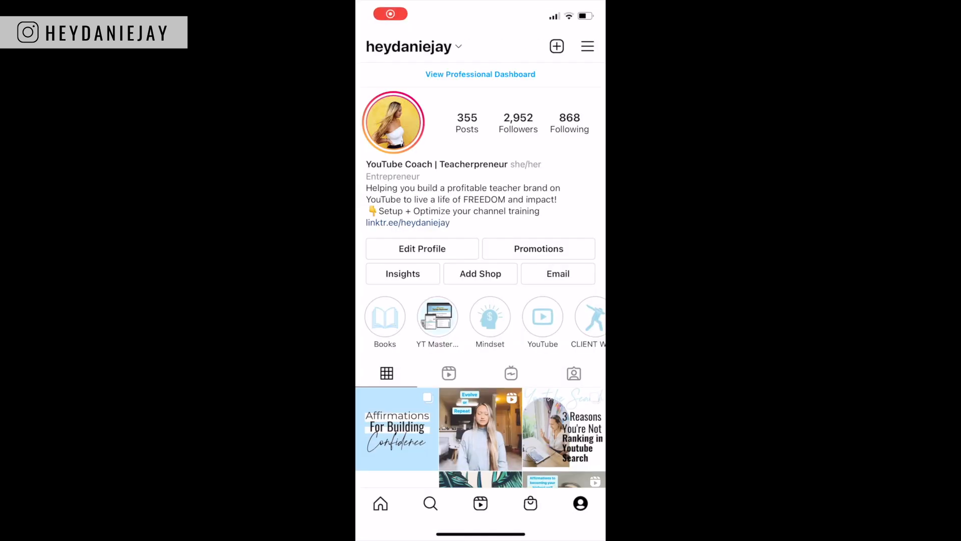
# Step: Add the existing "5 Steps to Go From Online Teacher to Coach" post to a story draft and discard it
pyautogui.scroll(-10, 480, 289)
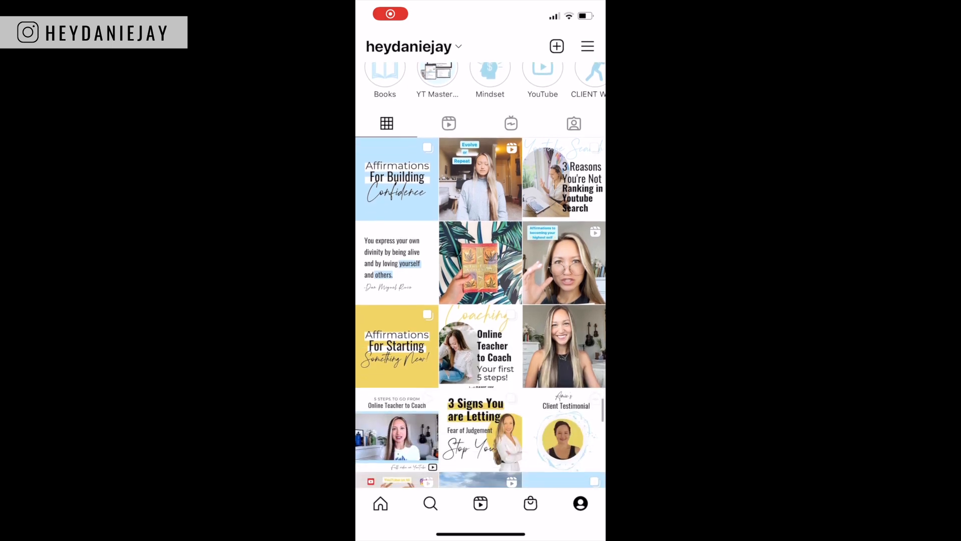
pyautogui.click(396, 314)
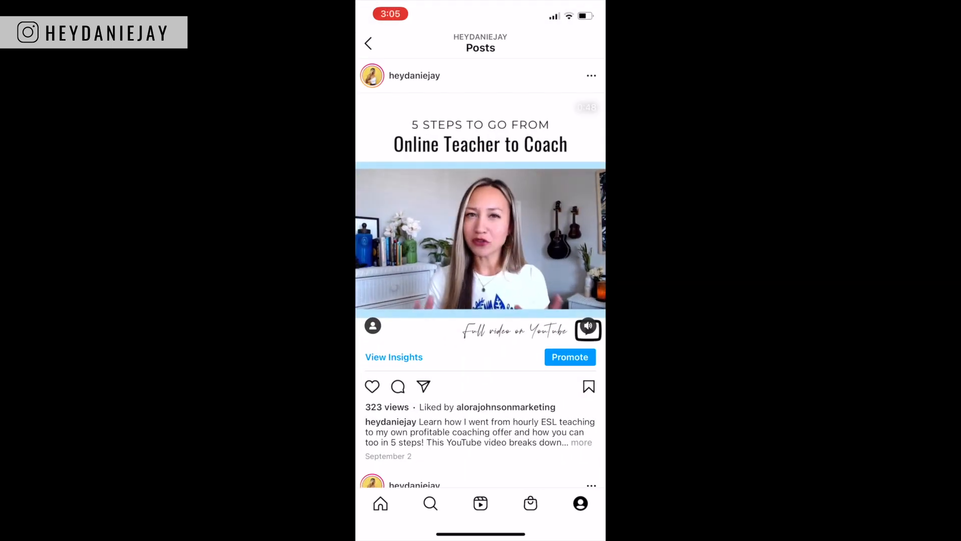
pyautogui.click(423, 386)
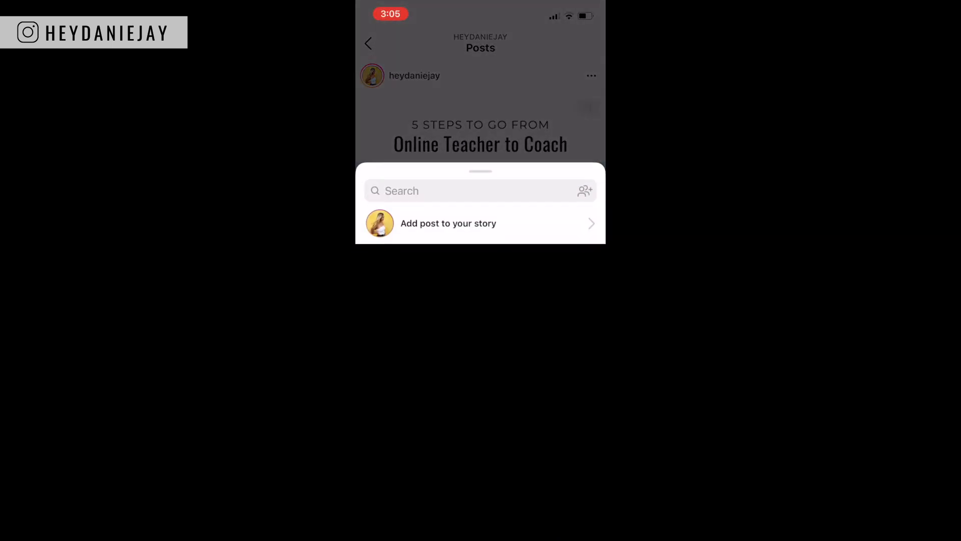
pyautogui.click(448, 223)
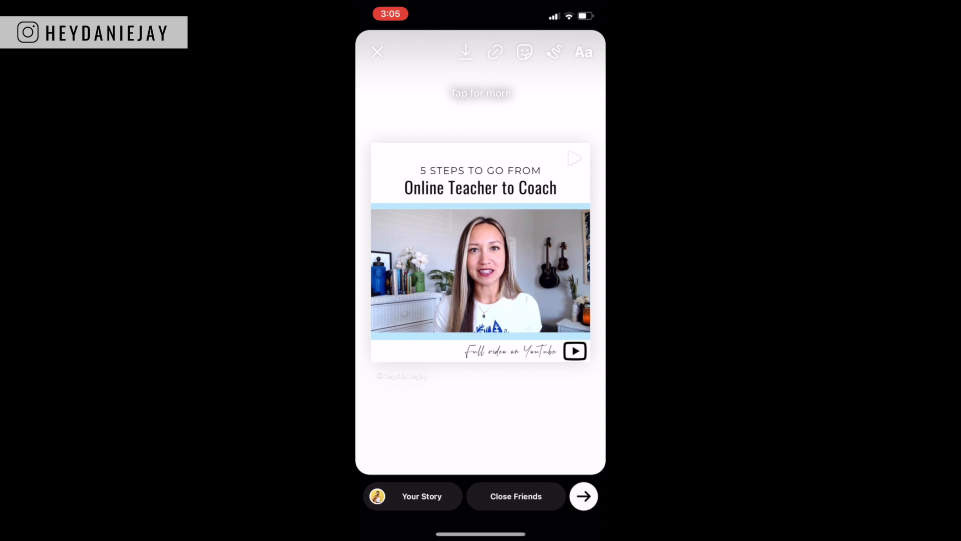
pyautogui.click(377, 52)
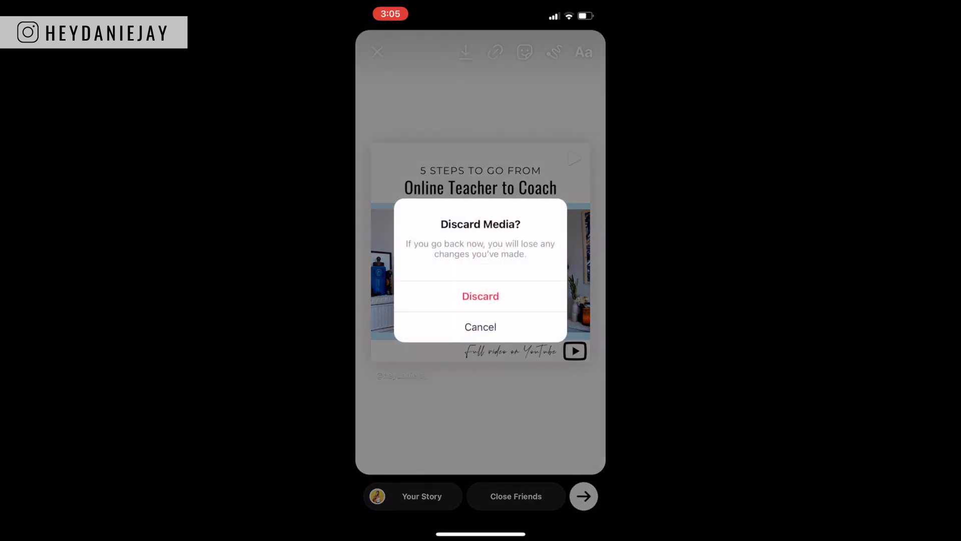
pyautogui.click(480, 293)
pyautogui.click(368, 43)
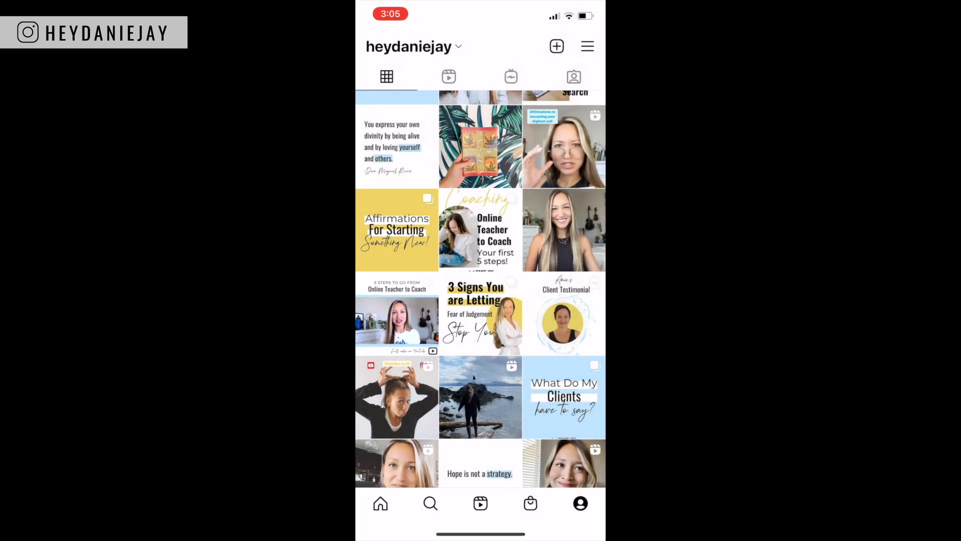
# Step: Start a new story with the Teacher to Coach video and look through its split clips
pyautogui.click(557, 46)
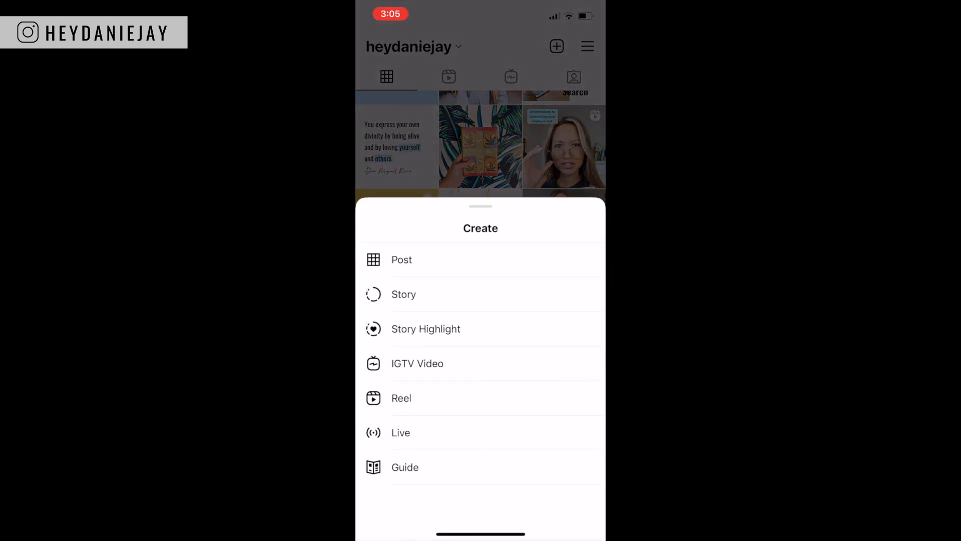
pyautogui.click(403, 294)
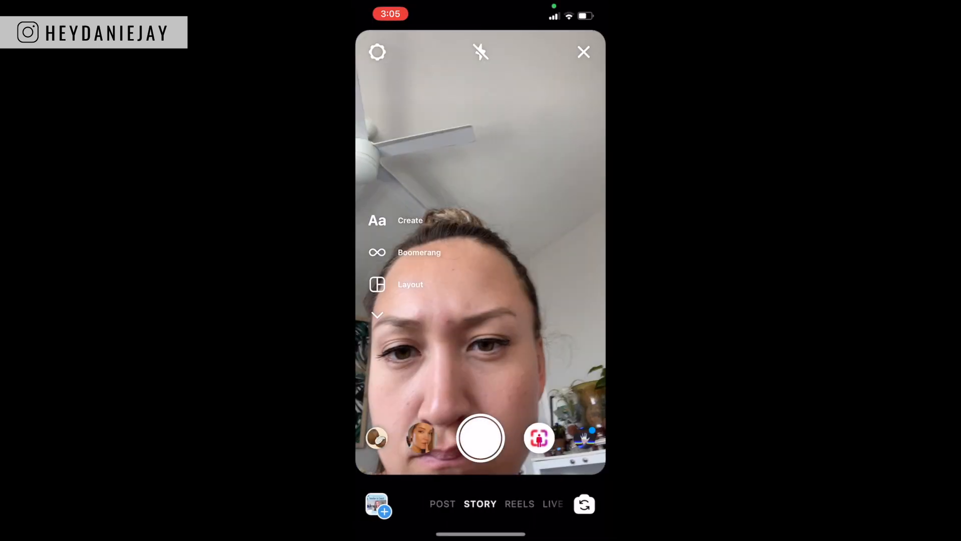
pyautogui.click(377, 504)
pyautogui.click(396, 206)
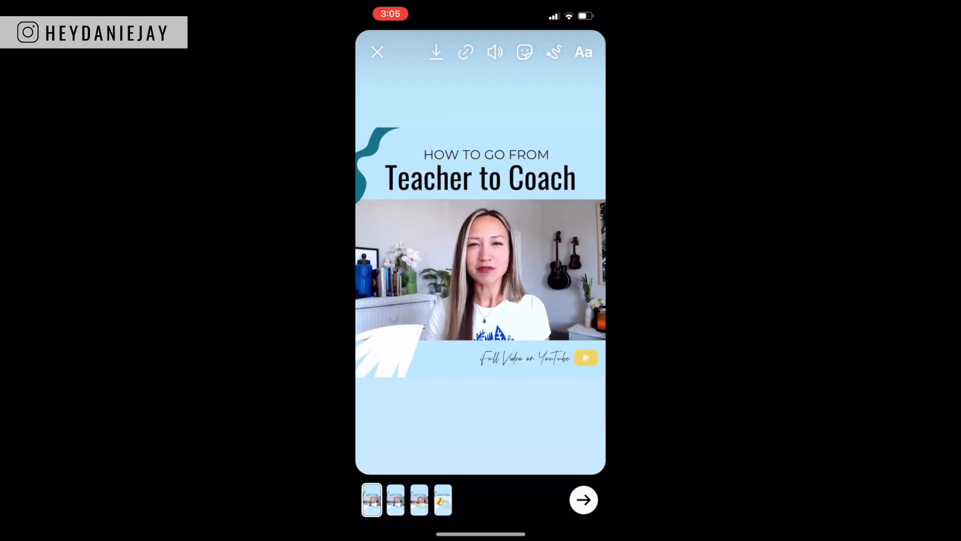
pyautogui.click(395, 500)
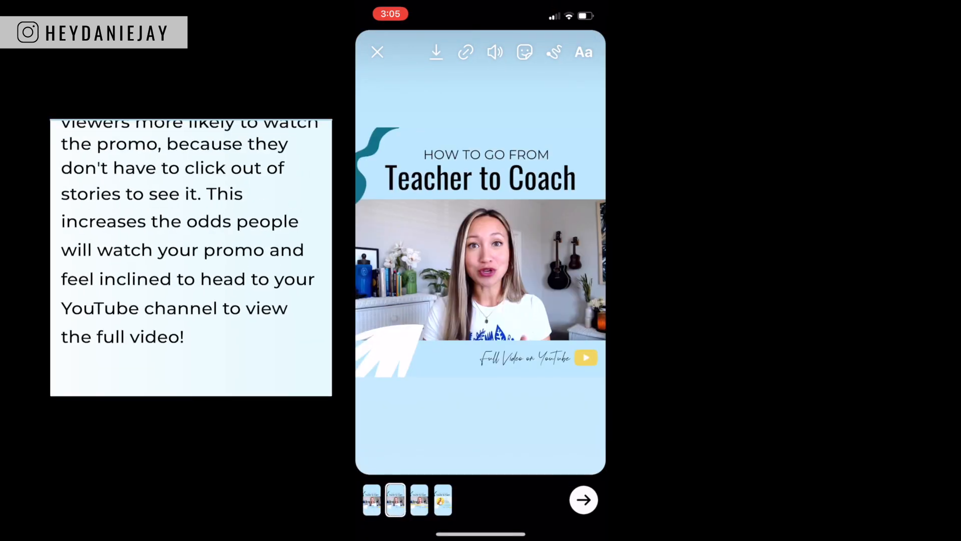
pyautogui.click(419, 499)
pyautogui.click(443, 499)
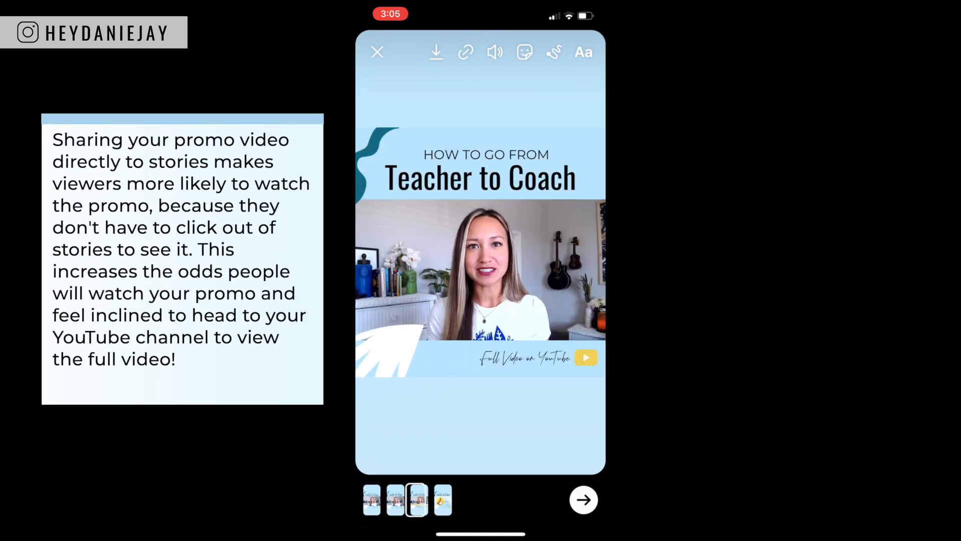
# Step: Add a Yes/No poll asking "Are you trying to go from teacher to coach?" and place it small above the video's title
pyautogui.click(524, 52)
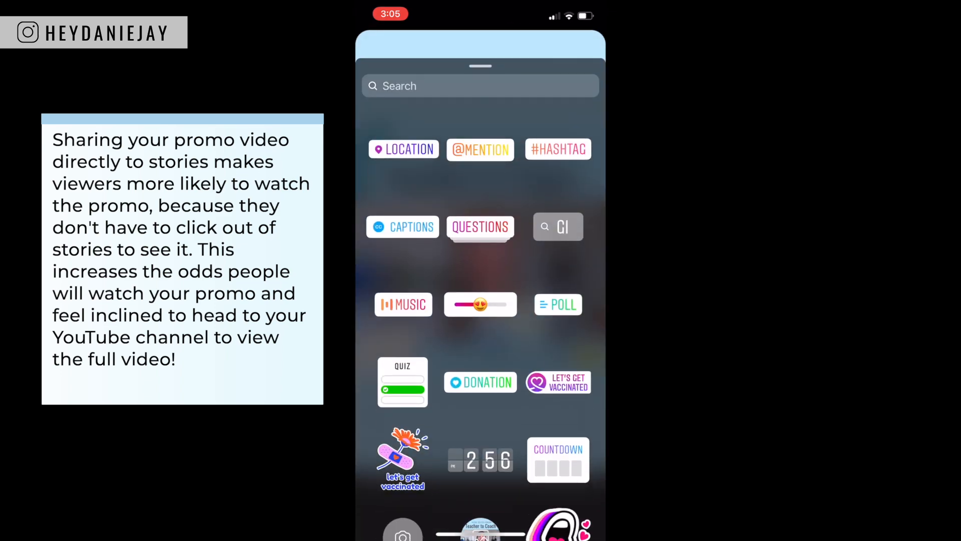
pyautogui.click(558, 305)
pyautogui.write('Are')
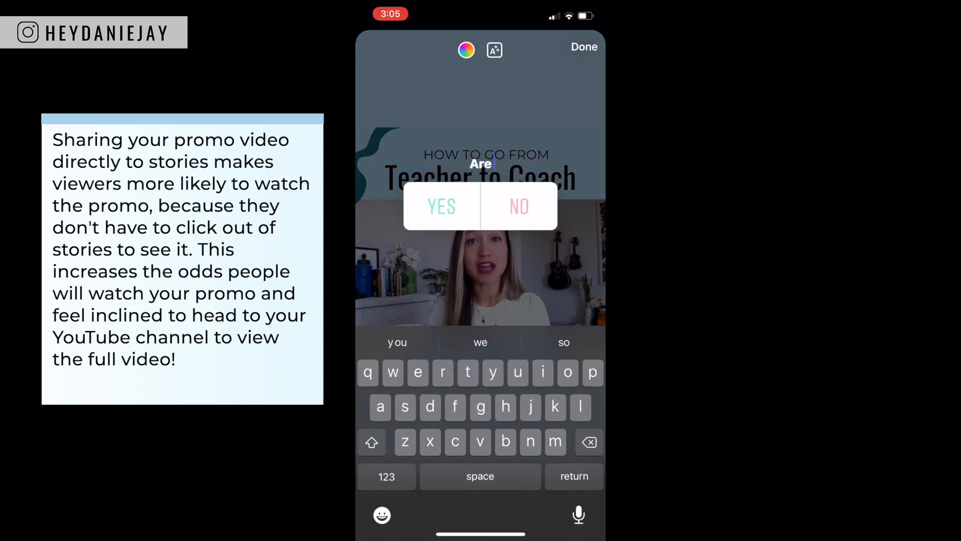
pyautogui.write(' you trying to go from')
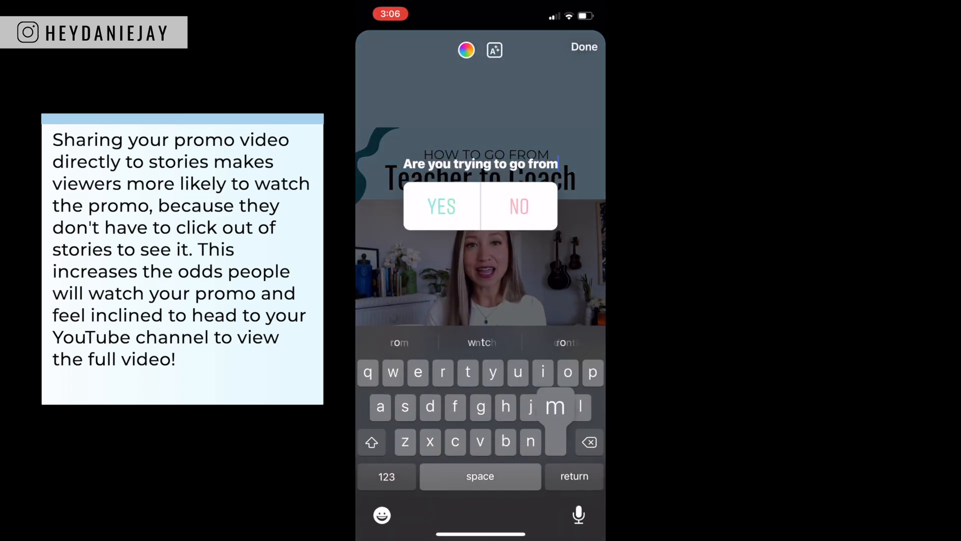
pyautogui.write(' teacher to cosch?')
pyautogui.click(441, 214)
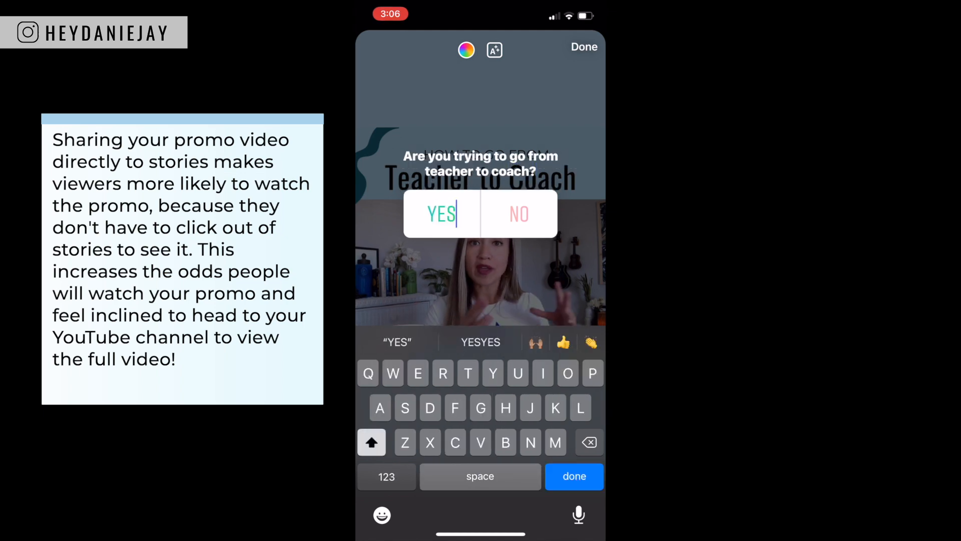
pyautogui.click(584, 46)
pyautogui.moveTo(489, 407); pyautogui.dragTo(433, 116)
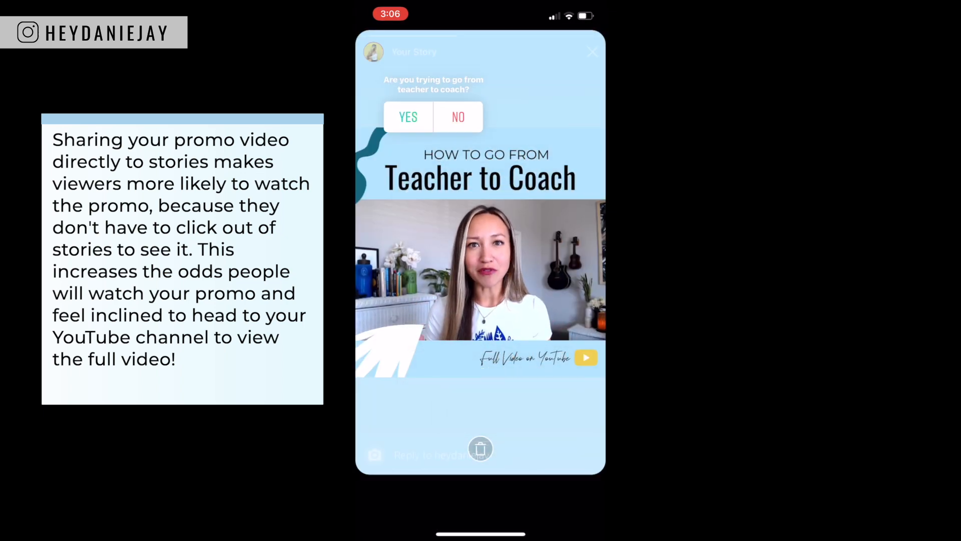
# Step: Add the text "So much value in this video!" to the second story clip and place it above the video's title
pyautogui.click(583, 52)
pyautogui.write('So')
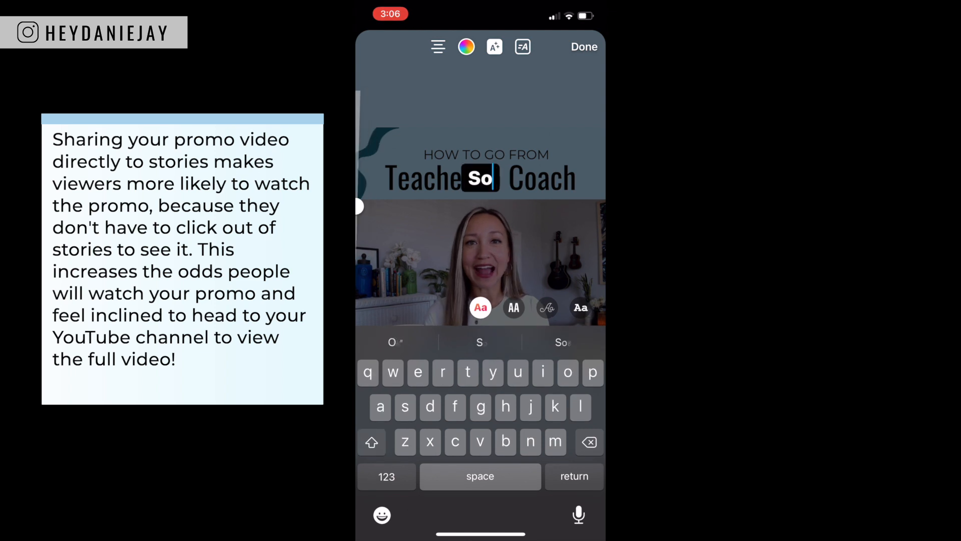
pyautogui.write(' much value I. Th')
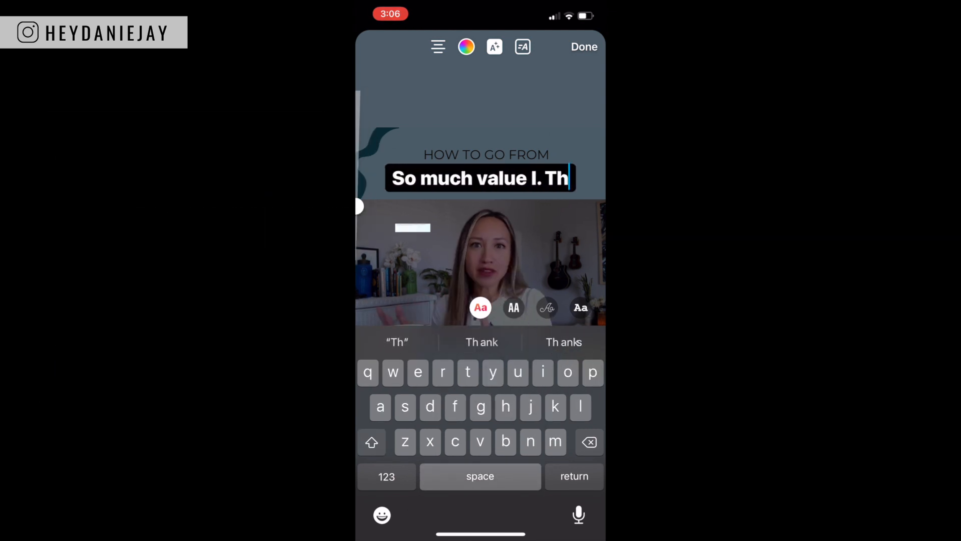
pyautogui.press('BackSpace')
pyautogui.press('BackSpace')
pyautogui.press('BackSpace')
pyautogui.press('BackSpace')
pyautogui.write('in this video!')
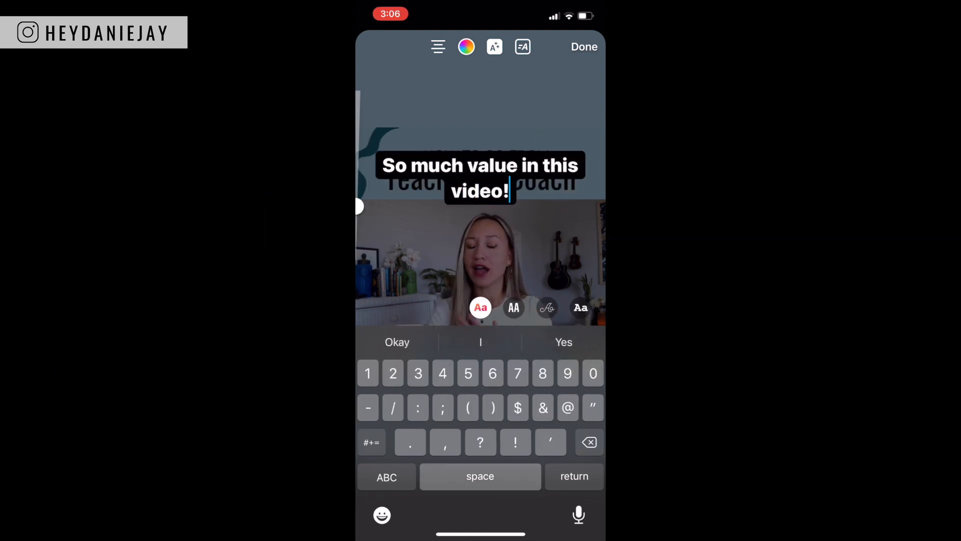
pyautogui.click(584, 46)
pyautogui.moveTo(480, 178); pyautogui.dragTo(517, 115)
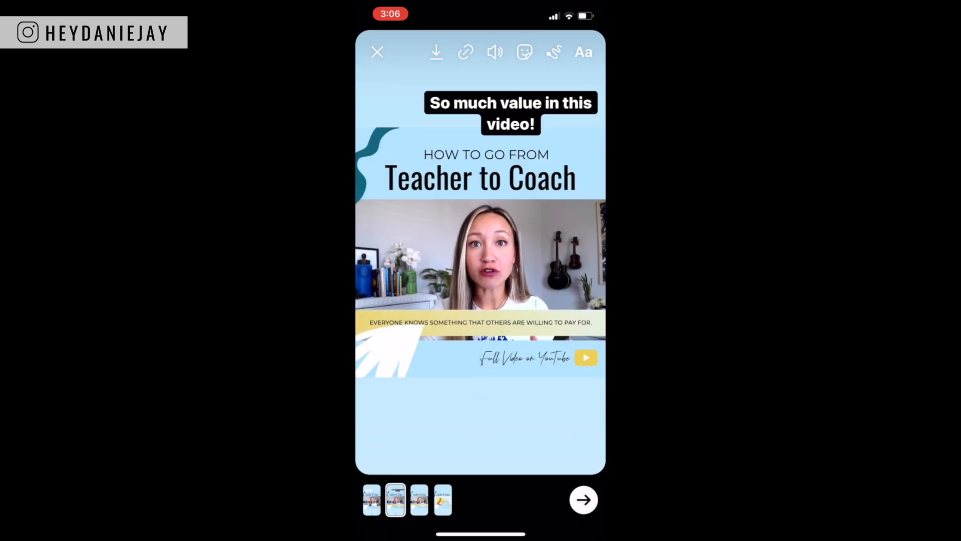
# Step: Search the stickers for "arroe" and place the green arrow on the third clip, pointing up at the YouTube icon
pyautogui.click(419, 499)
pyautogui.click(524, 52)
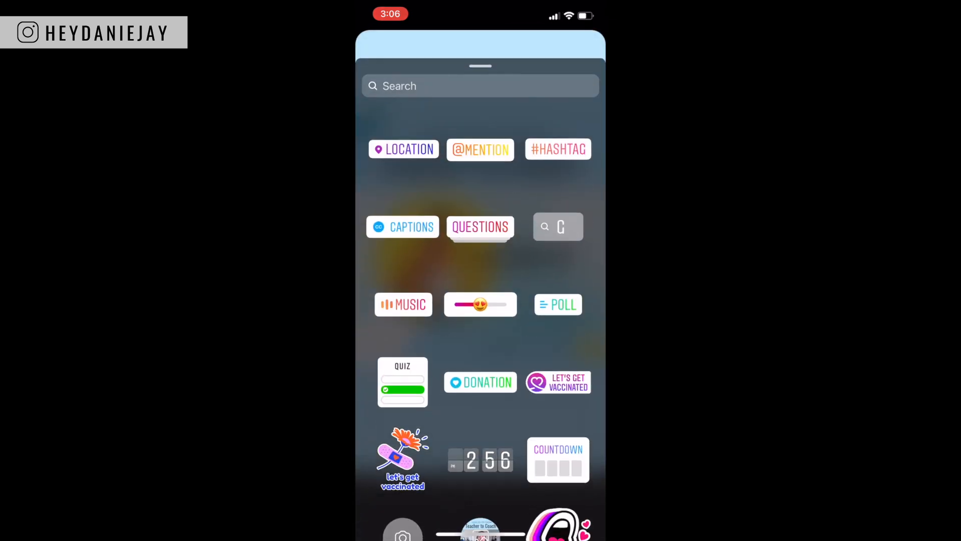
pyautogui.click(435, 85)
pyautogui.write('arroe')
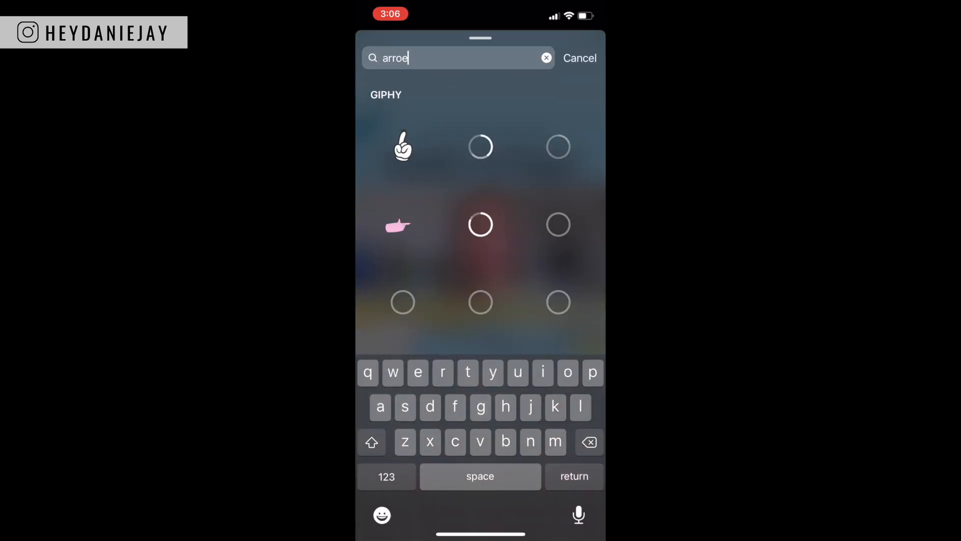
pyautogui.scroll(-2, 480, 280)
pyautogui.scroll(2, 480, 281)
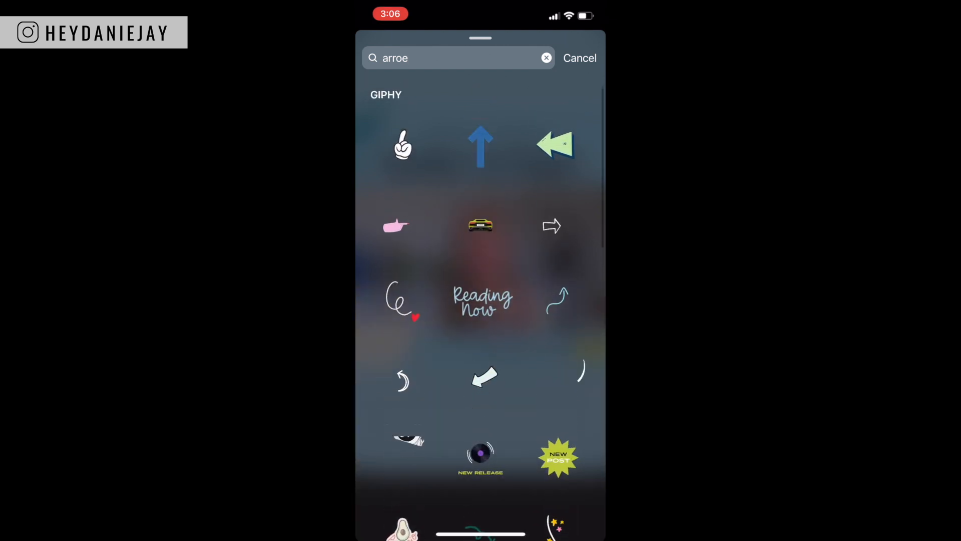
pyautogui.click(570, 147)
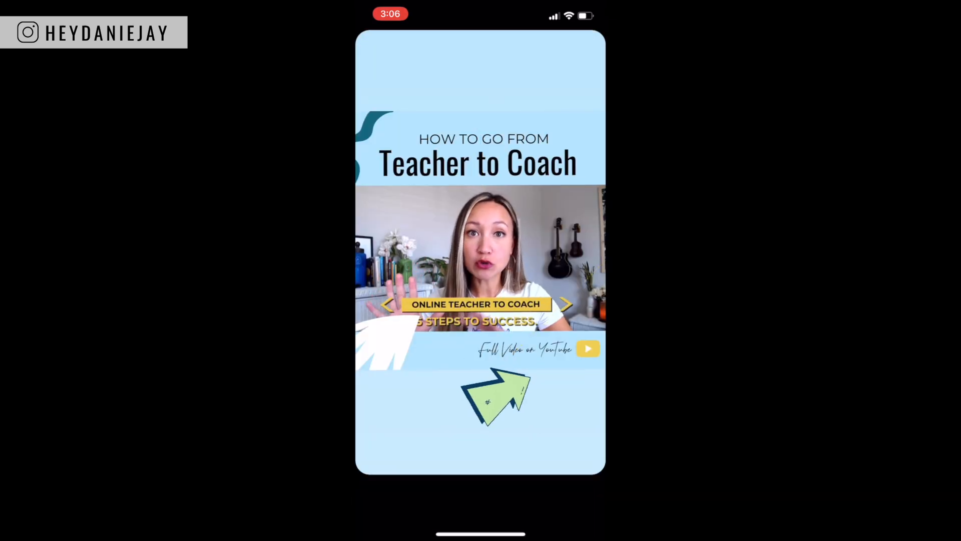
pyautogui.moveTo(574, 379); pyautogui.dragTo(555, 388)
# Step: Add the text "Link in bio!" to the third clip beside the arrow, below the video, and open the fourth clip
pyautogui.click(584, 49)
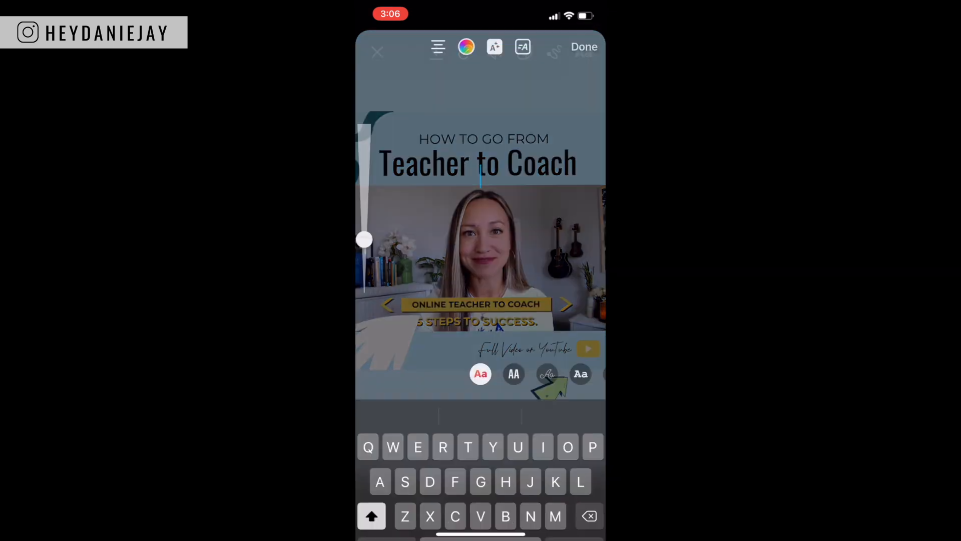
pyautogui.write('Link in bio!')
pyautogui.click(584, 46)
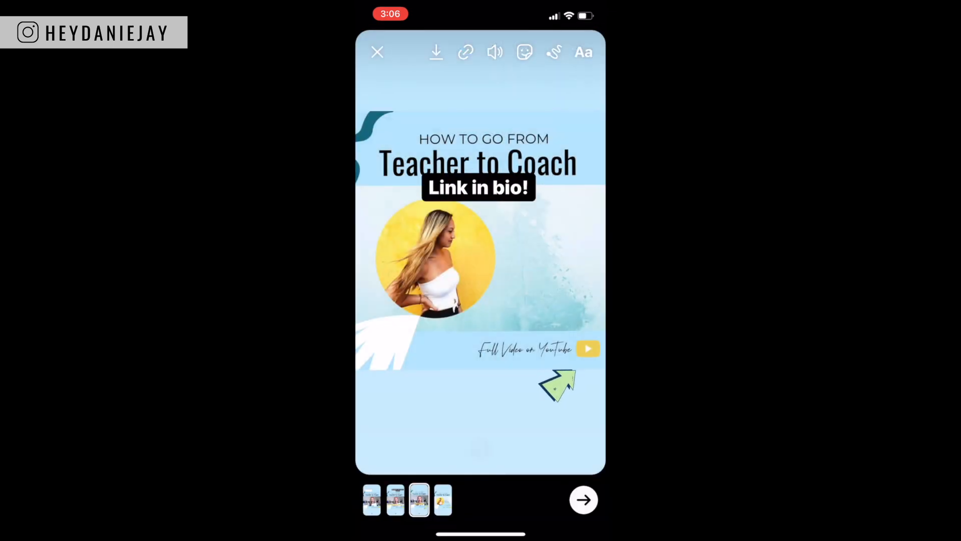
pyautogui.moveTo(476, 187); pyautogui.dragTo(418, 398)
pyautogui.click(443, 499)
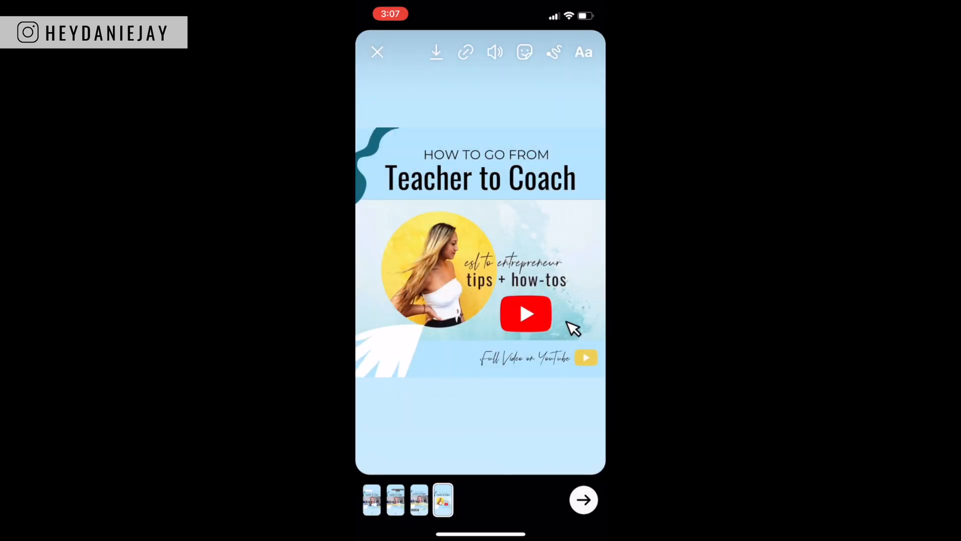